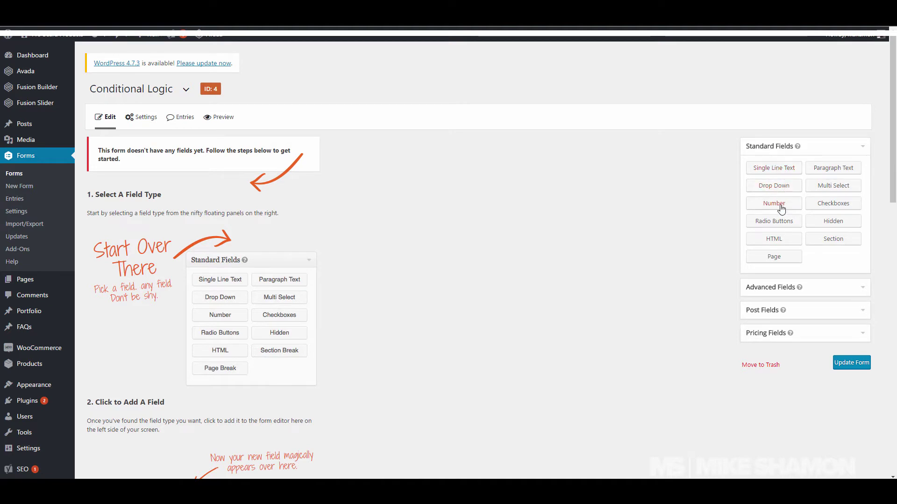
Add a Radio Buttons field and a Checkboxes field to the form.
{"action": "left_click", "coordinate": [782, 289]}
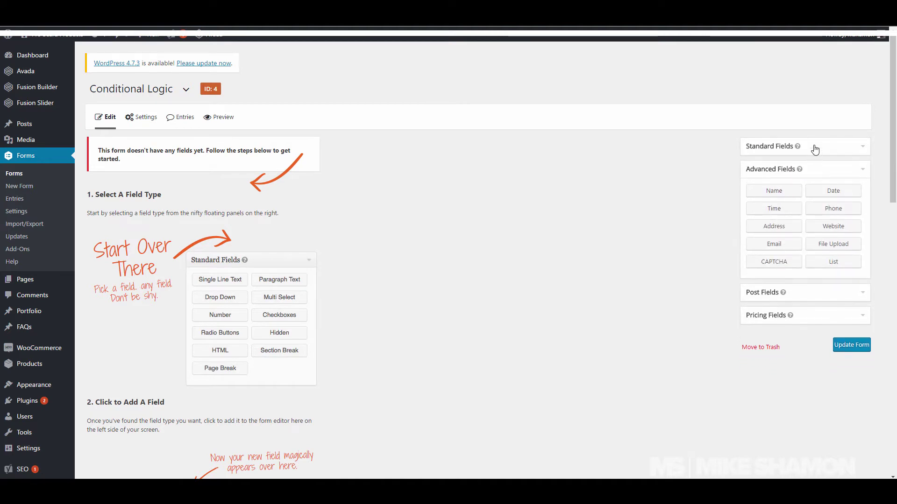
{"action": "left_click", "coordinate": [796, 293]}
{"action": "left_click", "coordinate": [795, 297]}
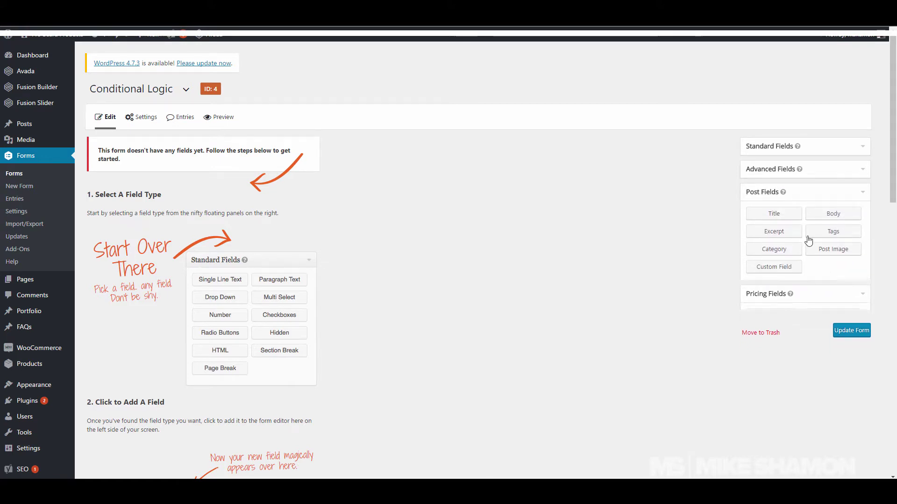
{"action": "left_click", "coordinate": [830, 149]}
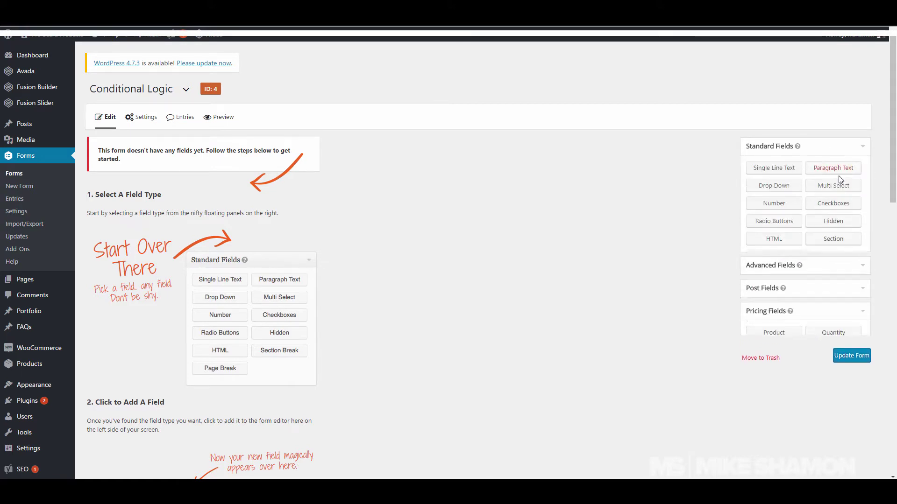
{"action": "left_click", "coordinate": [774, 222]}
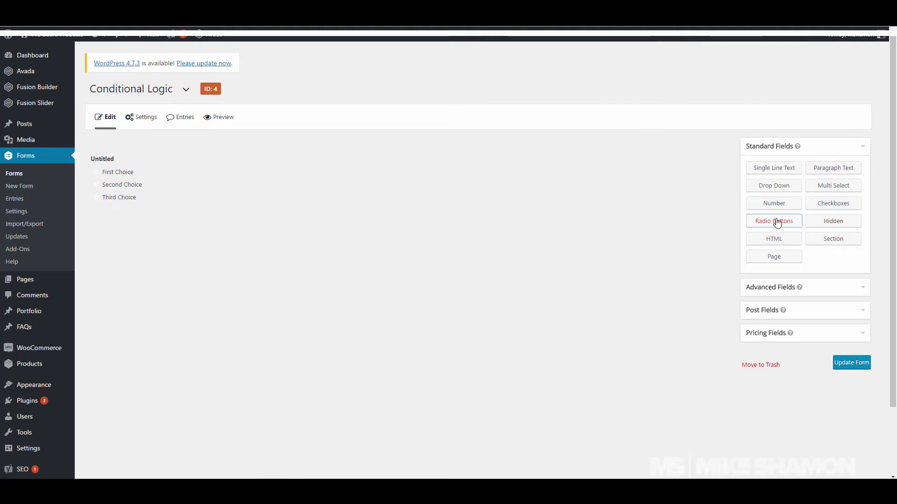
{"action": "left_click", "coordinate": [845, 212]}
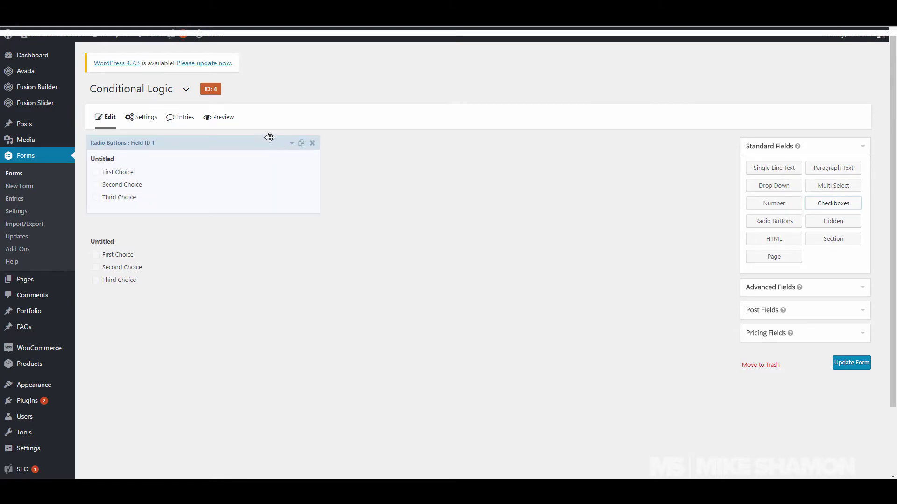
Rename the radio field's first two choices to Yes and No and label it q1?
{"action": "left_click", "coordinate": [292, 144]}
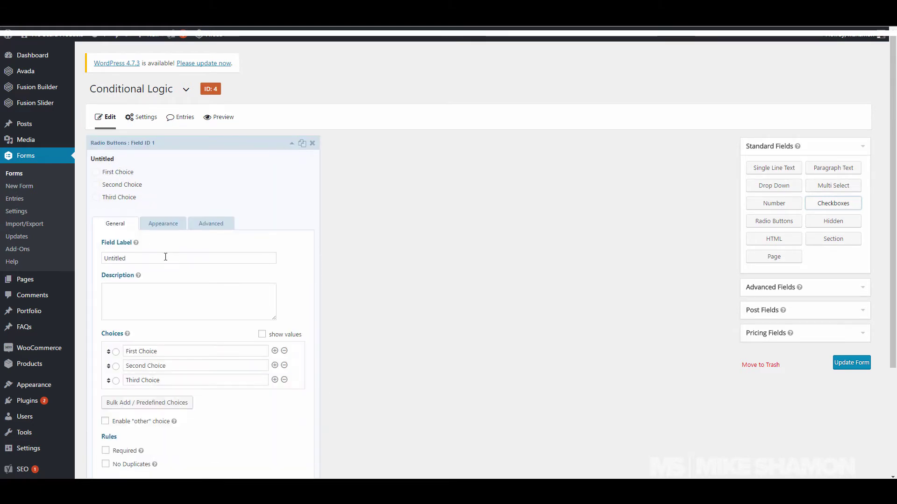
{"action": "double_click", "coordinate": [173, 348]}
{"action": "left_click", "coordinate": [174, 348]}
{"action": "triple_click", "coordinate": [174, 348]}
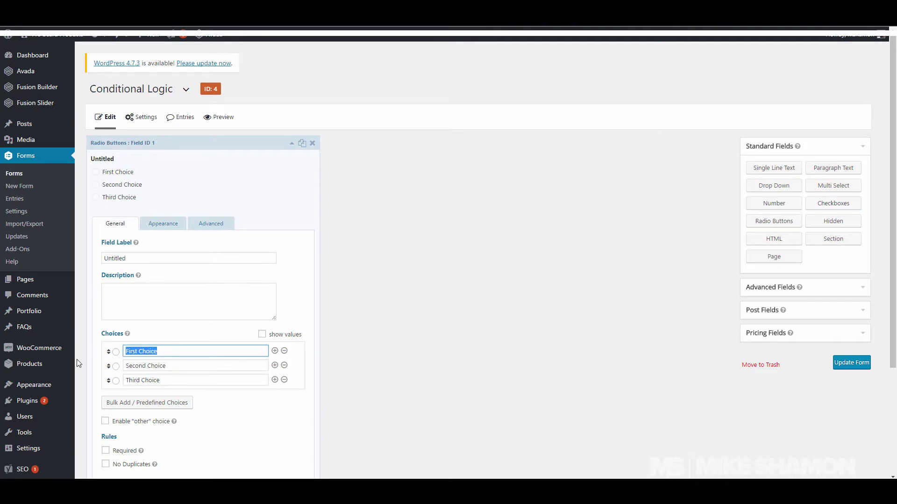
{"action": "type", "text": "Yes"}
{"action": "key", "text": "Tab"}
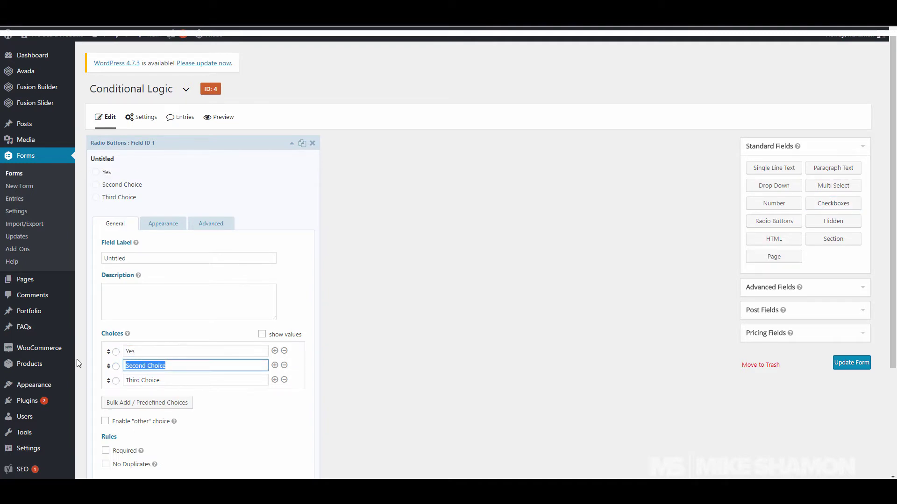
{"action": "type", "text": "No"}
{"action": "double_click", "coordinate": [115, 258]}
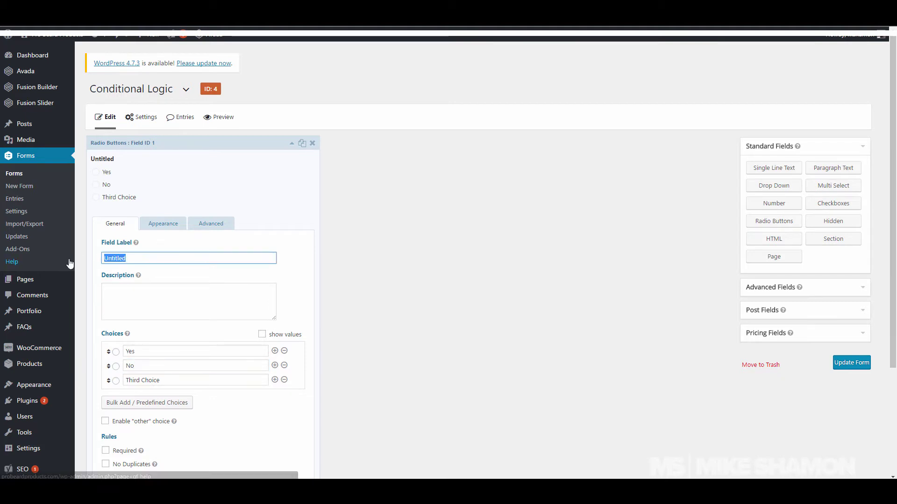
{"action": "type", "text": "q1"}
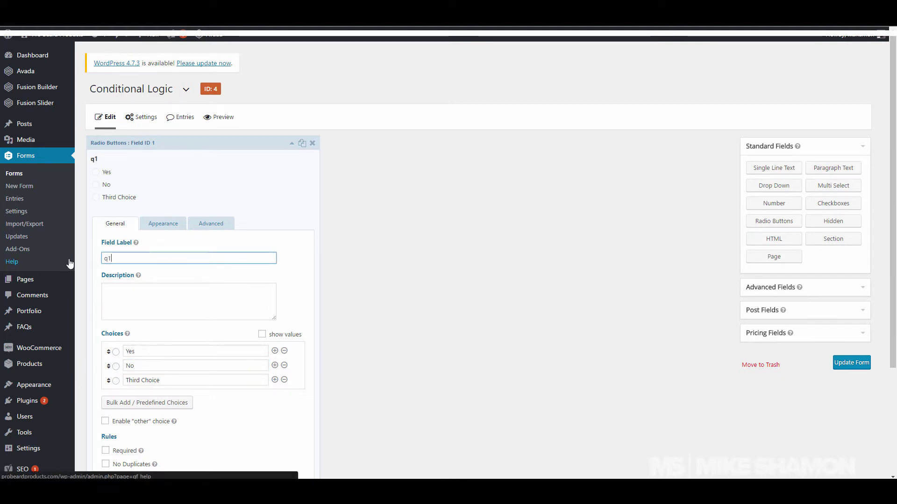
{"action": "type", "text": "?"}
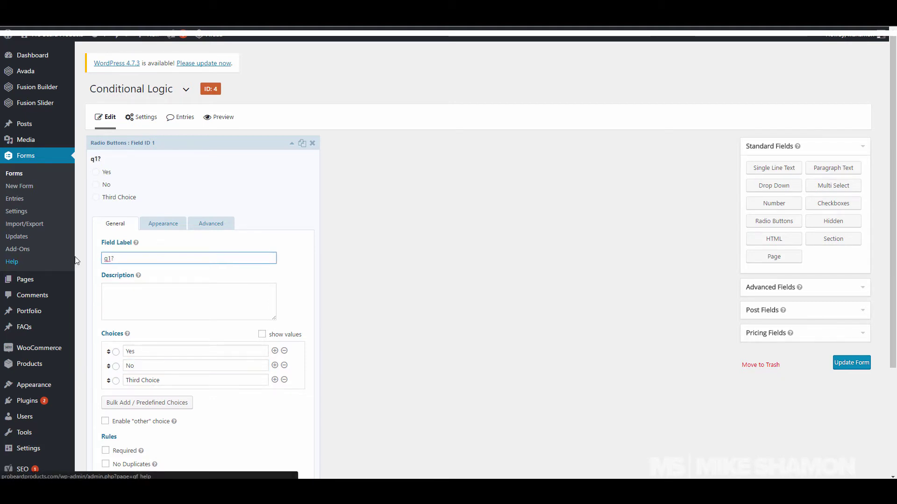
Label the checkbox field q2.
{"action": "left_click", "coordinate": [292, 144]}
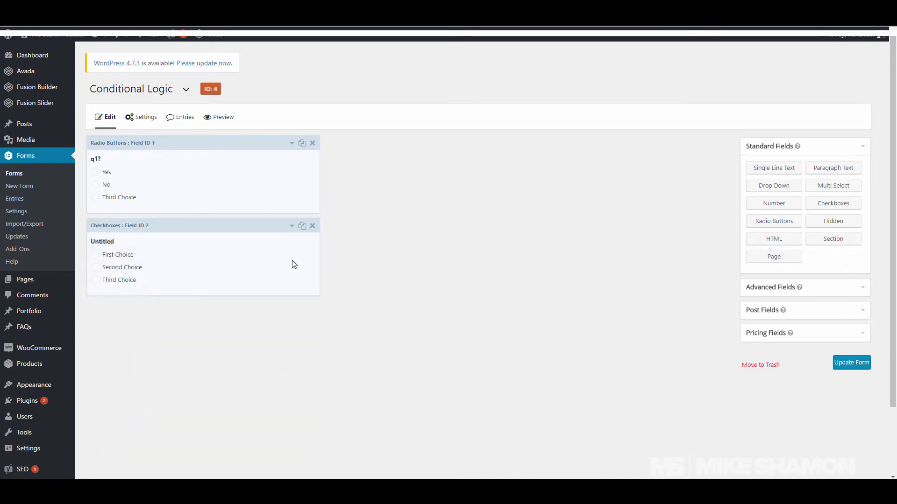
{"action": "left_click", "coordinate": [293, 227]}
{"action": "double_click", "coordinate": [156, 339]}
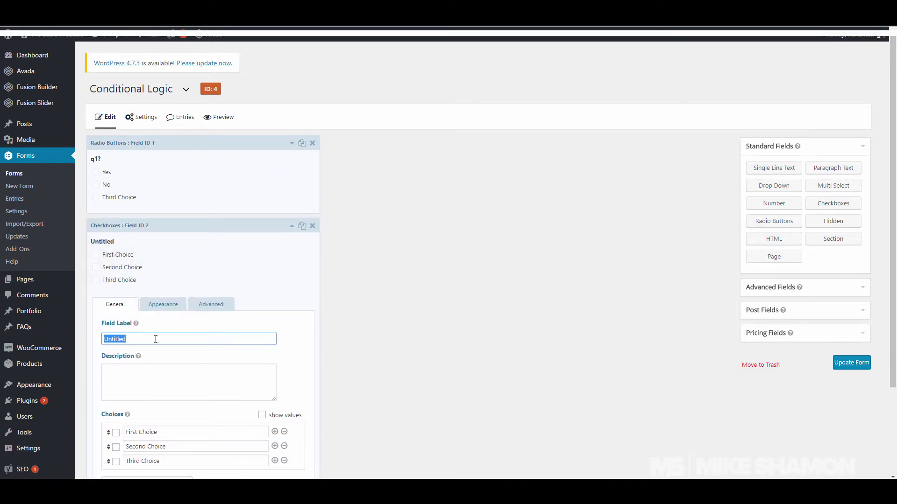
{"action": "type", "text": "q2"}
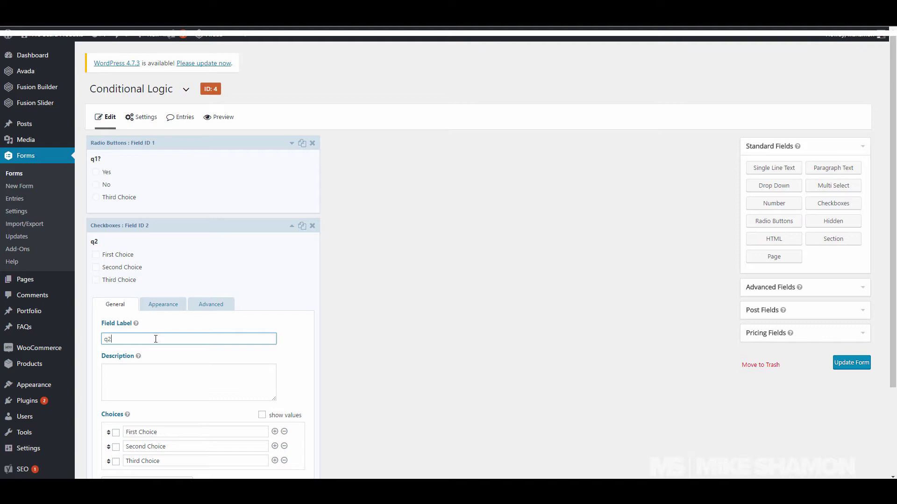
Rename the q2 checkbox choices to 1st, 2nd and 3rd.
{"action": "triple_click", "coordinate": [194, 431]}
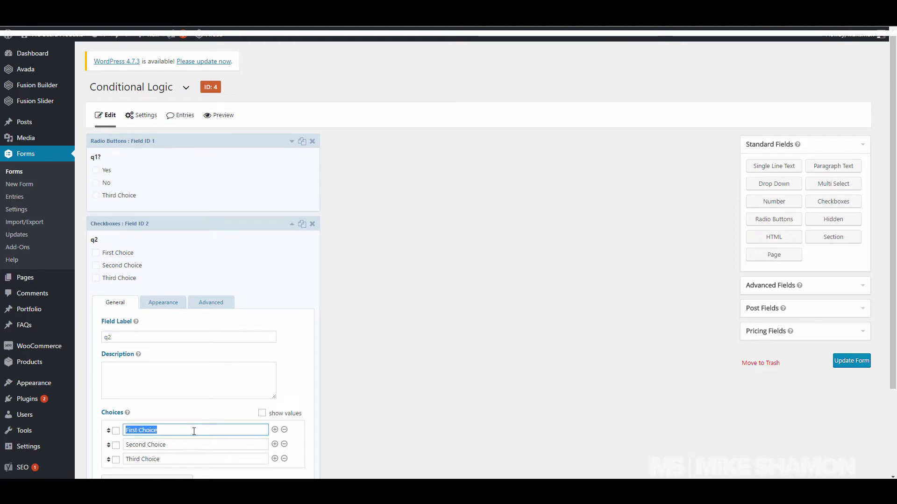
{"action": "scroll", "coordinate": [204, 402], "scroll_direction": "down", "scroll_amount": 3}
{"action": "type", "text": "1st"}
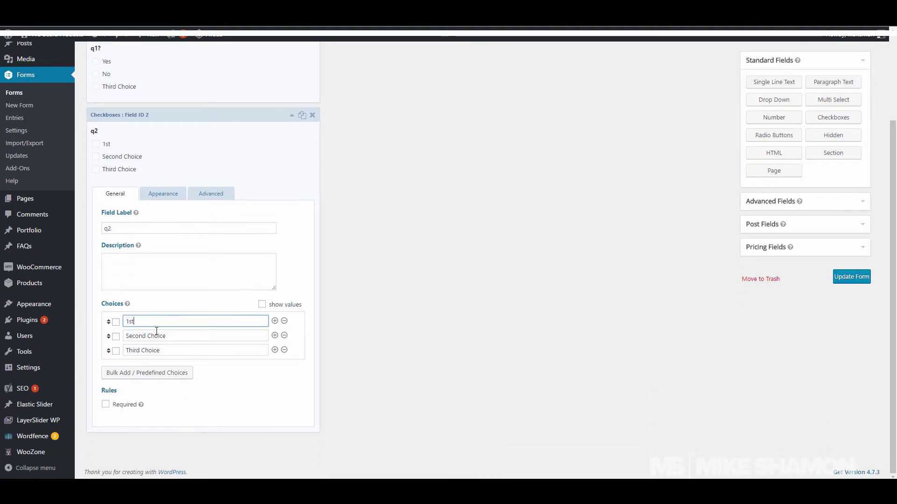
{"action": "left_click_drag", "start_coordinate": [178, 336], "coordinate": [79, 336]}
{"action": "type", "text": "2"}
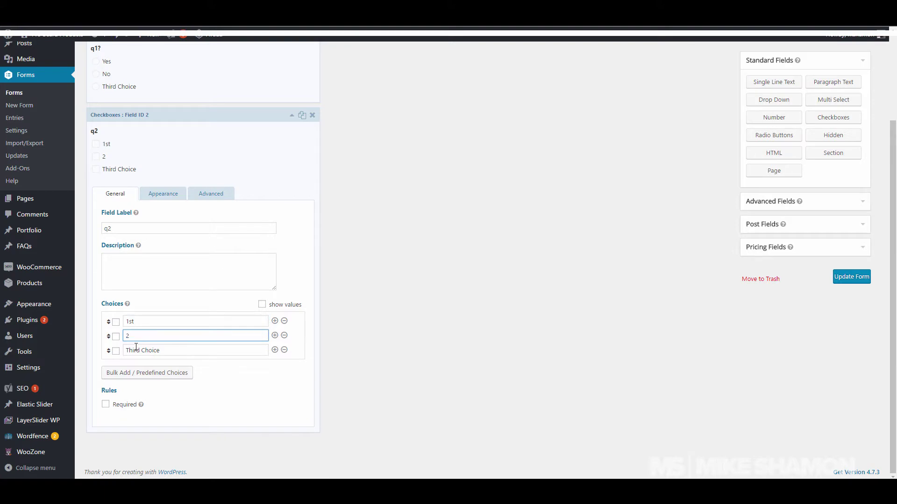
{"action": "type", "text": "nd"}
{"action": "left_click_drag", "start_coordinate": [174, 351], "coordinate": [108, 351]}
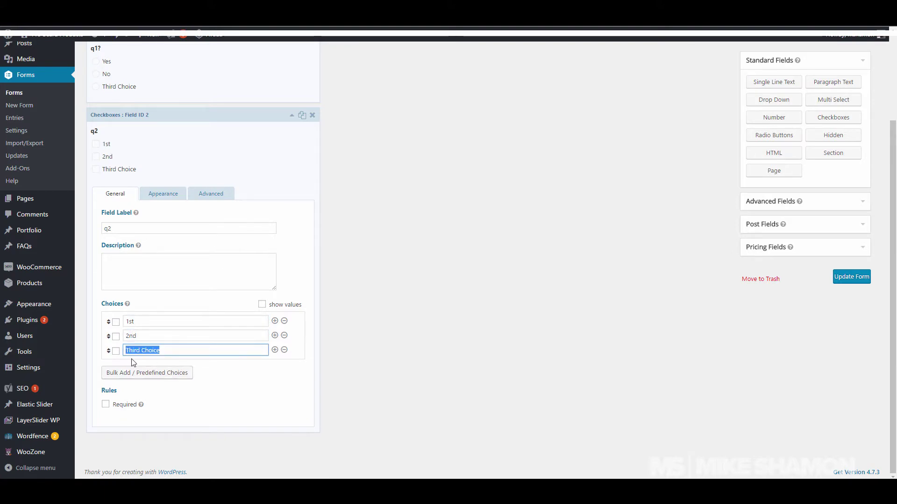
{"action": "type", "text": "3rd"}
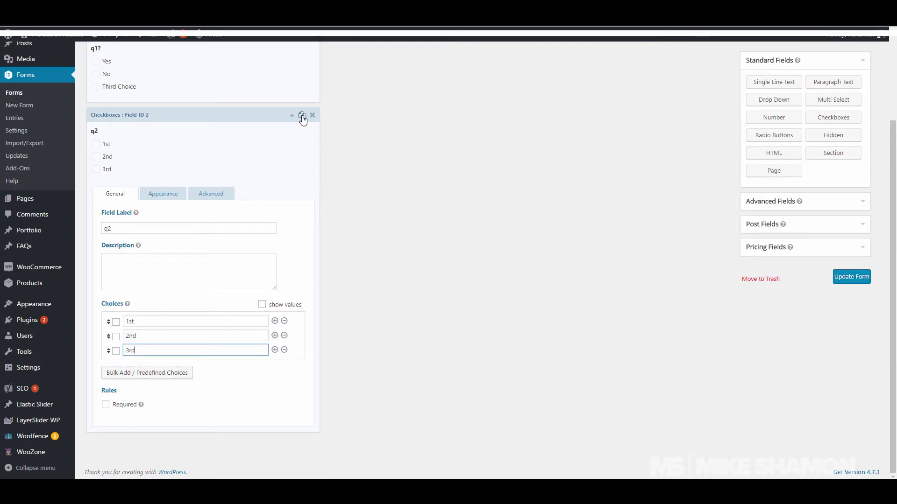
{"action": "left_click", "coordinate": [291, 120]}
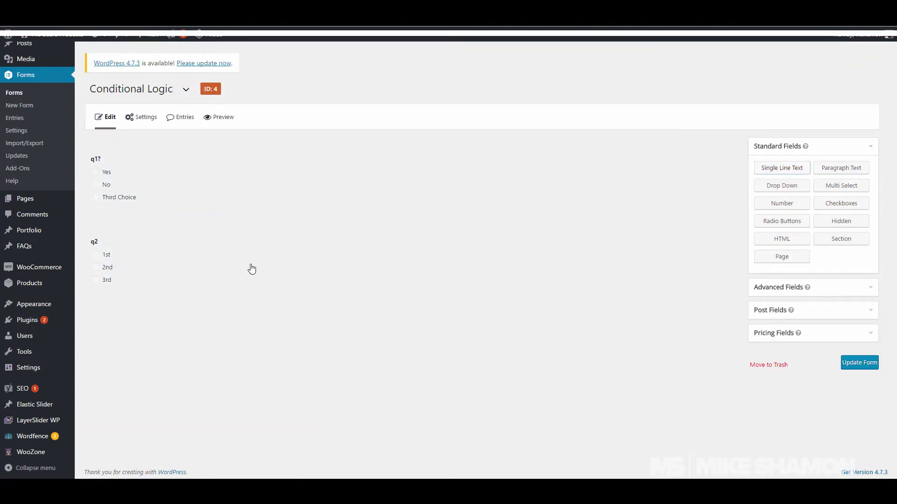
Insert a single-line text field labelled Question 2 after q1?, and a dropdown below q2.
{"action": "left_click_drag", "start_coordinate": [251, 269], "coordinate": [225, 267]}
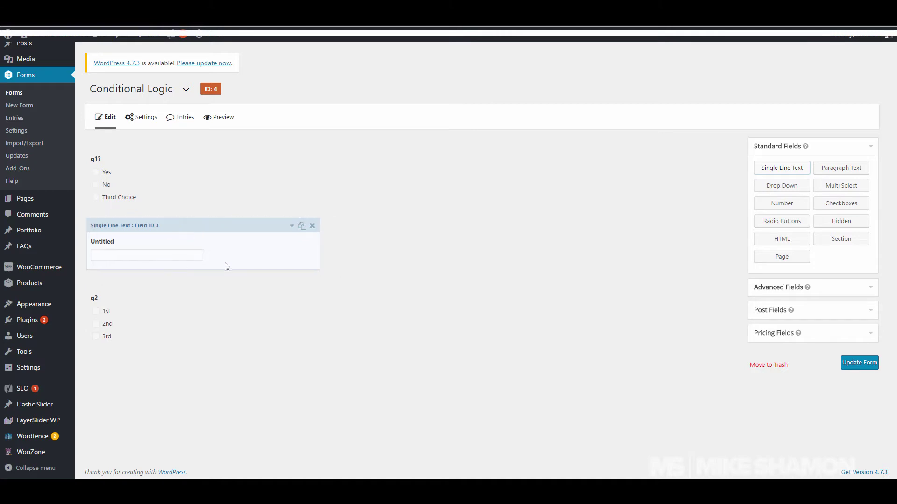
{"action": "left_click", "coordinate": [292, 227]}
{"action": "left_click_drag", "start_coordinate": [136, 312], "coordinate": [92, 314]}
{"action": "type", "text": "Q"}
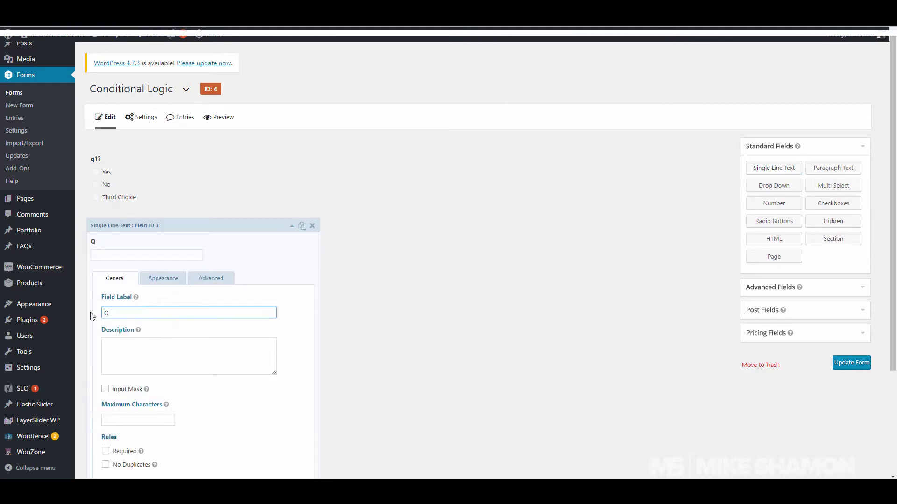
{"action": "type", "text": "uestion 2"}
{"action": "left_click", "coordinate": [290, 230]}
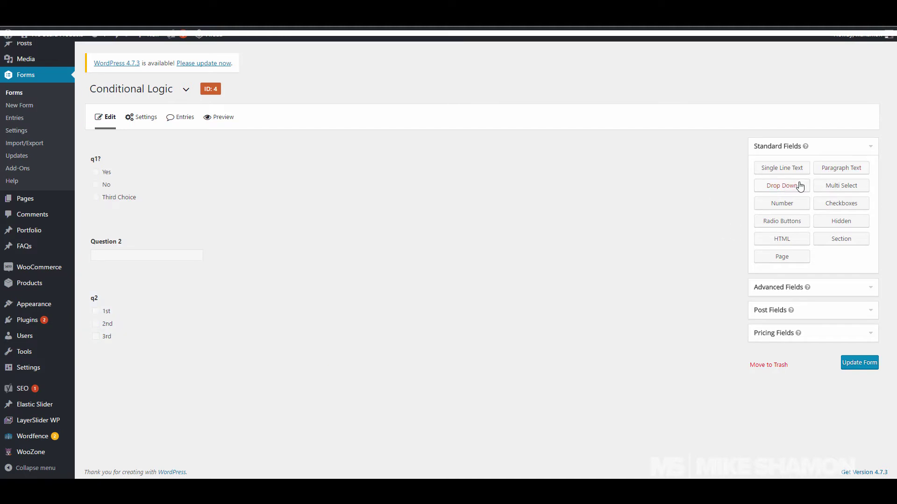
{"action": "left_click_drag", "start_coordinate": [800, 187], "coordinate": [168, 362]}
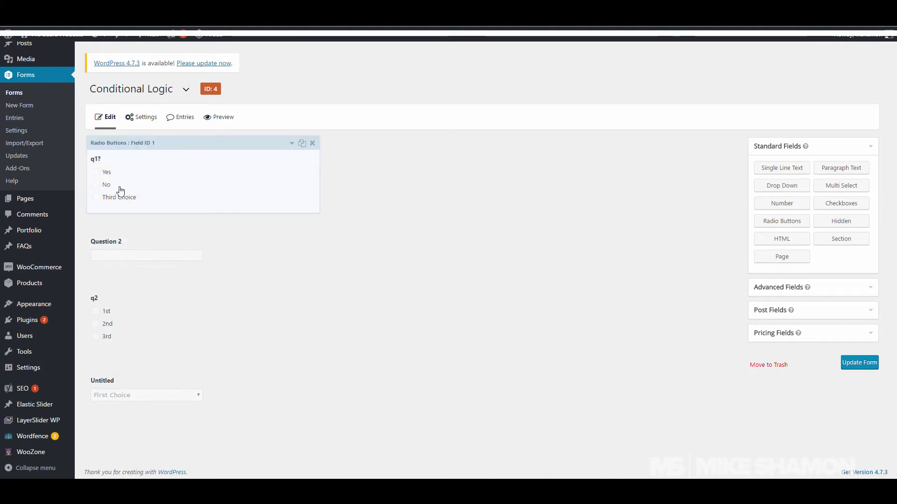
Enable conditional logic in Question 2's advanced settings.
{"action": "left_click", "coordinate": [291, 227]}
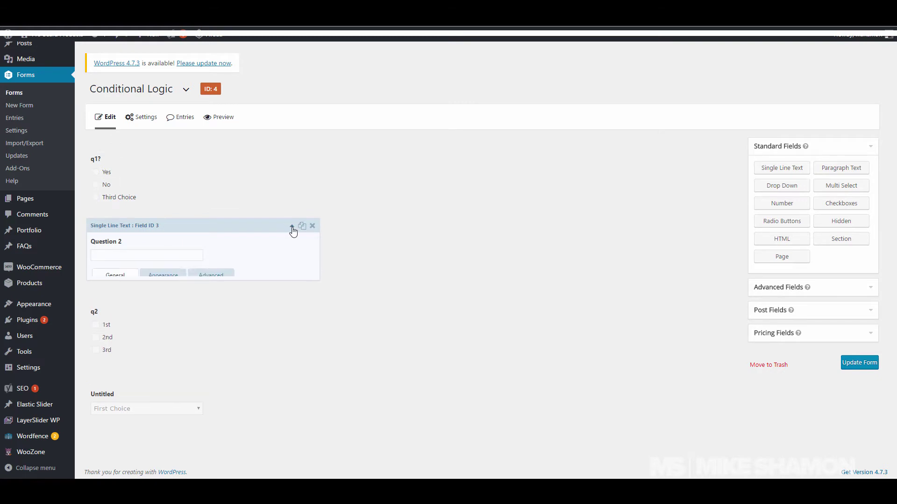
{"action": "scroll", "coordinate": [153, 287], "scroll_direction": "down", "scroll_amount": 3}
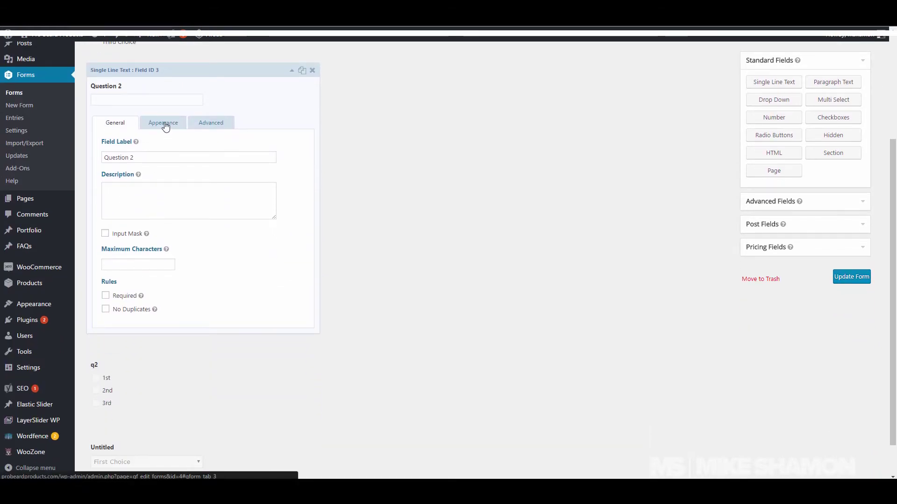
{"action": "left_click", "coordinate": [165, 124]}
{"action": "left_click", "coordinate": [211, 123]}
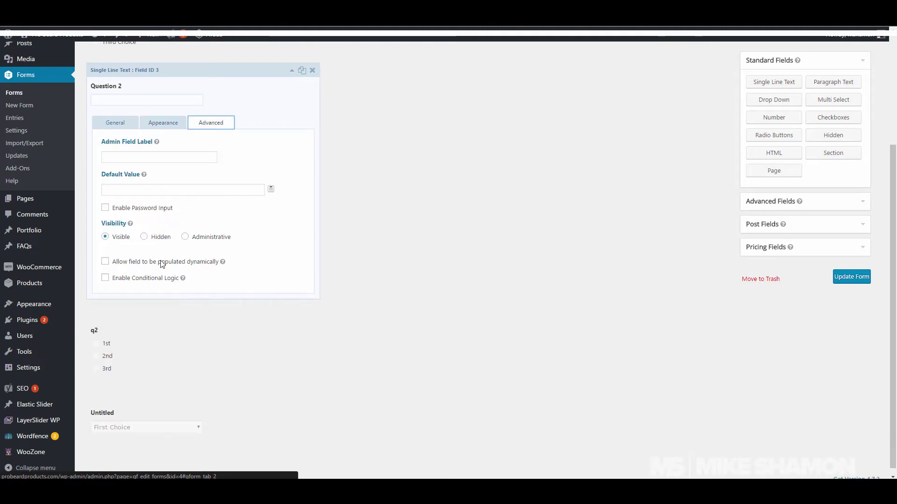
{"action": "left_click", "coordinate": [155, 280]}
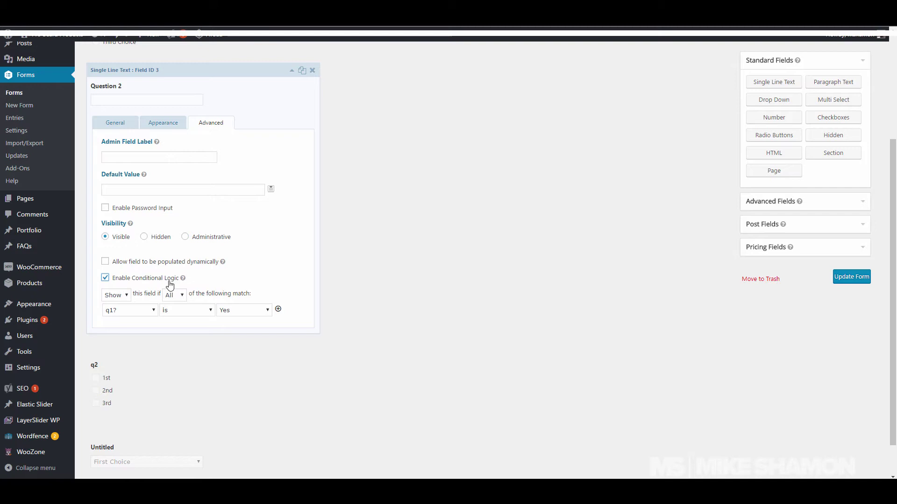
Set Question 2's rule to show the field if q1? is No.
{"action": "left_click", "coordinate": [112, 297]}
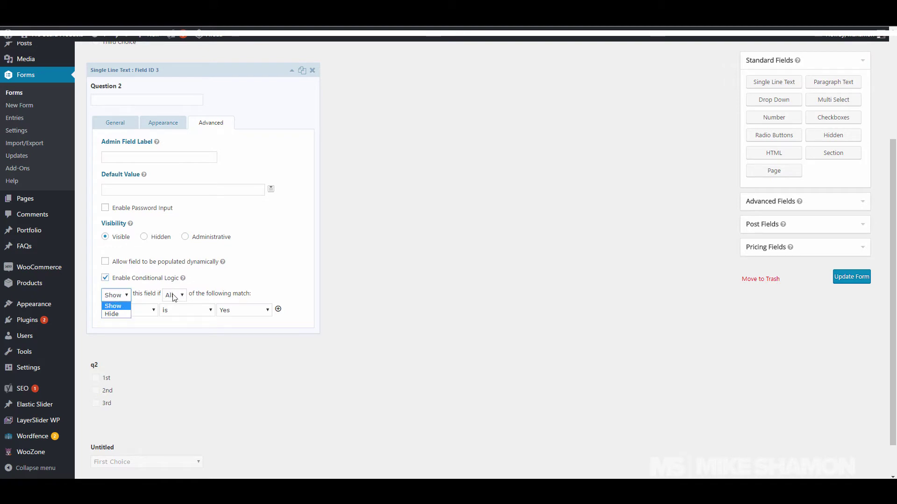
{"action": "left_click", "coordinate": [220, 296]}
{"action": "left_click", "coordinate": [132, 309]}
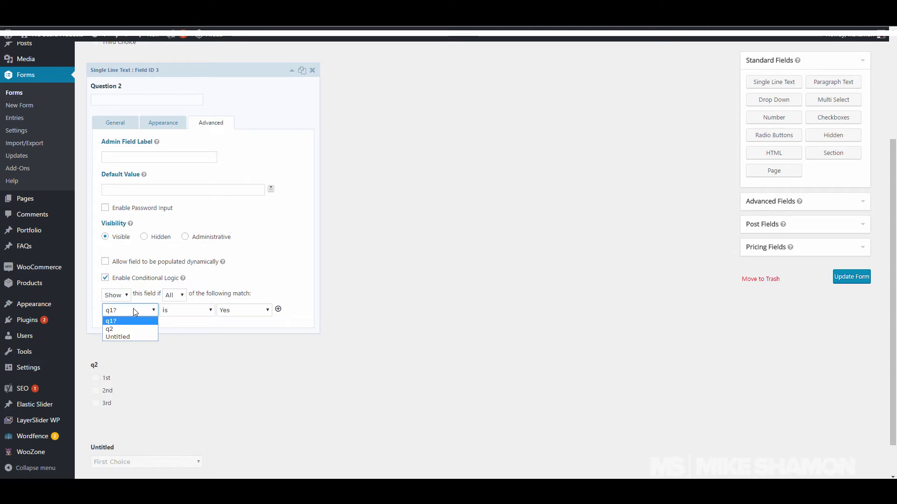
{"action": "left_click", "coordinate": [132, 310]}
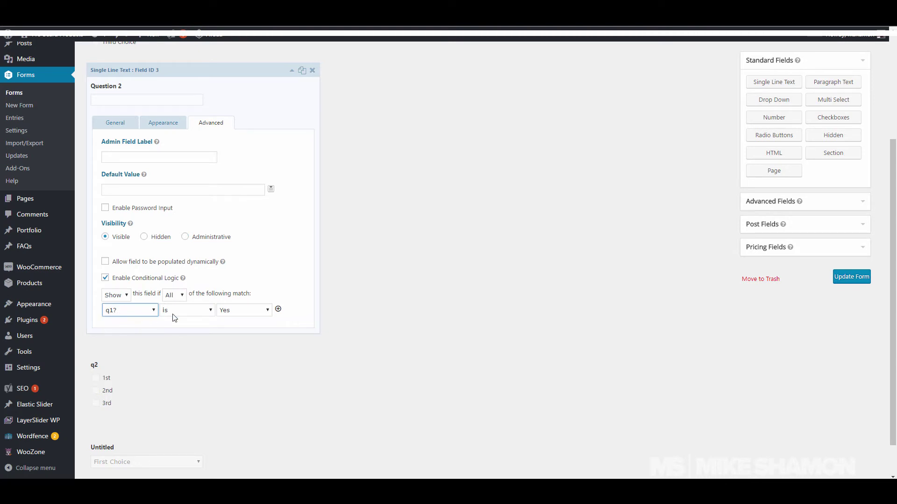
{"action": "left_click", "coordinate": [234, 311]}
{"action": "left_click", "coordinate": [224, 328]}
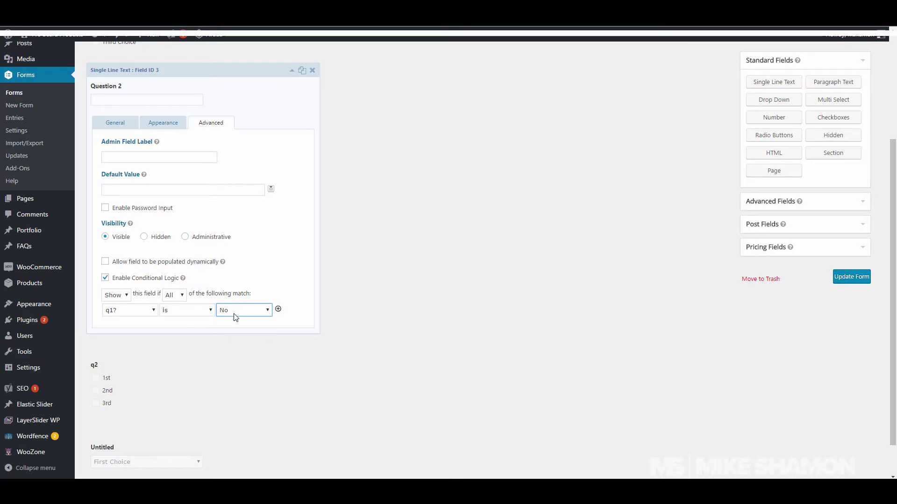
{"action": "scroll", "coordinate": [281, 150], "scroll_direction": "up", "scroll_amount": 2}
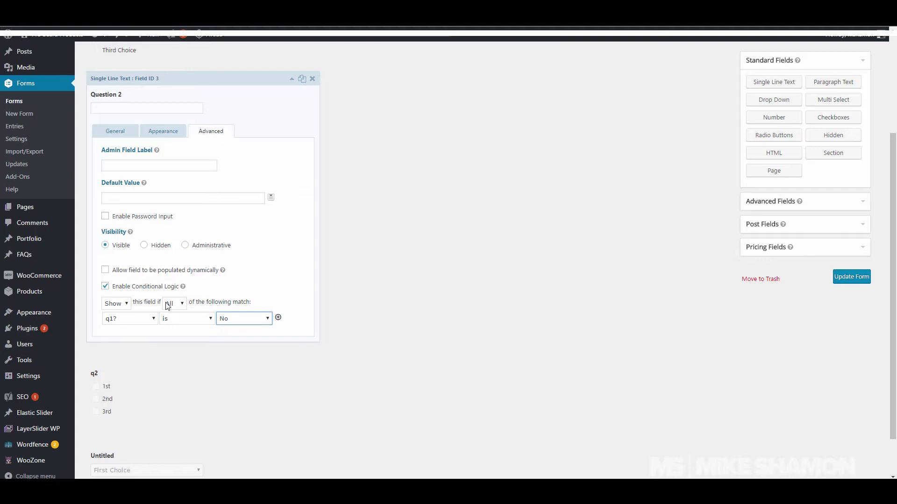
{"action": "left_click", "coordinate": [291, 152]}
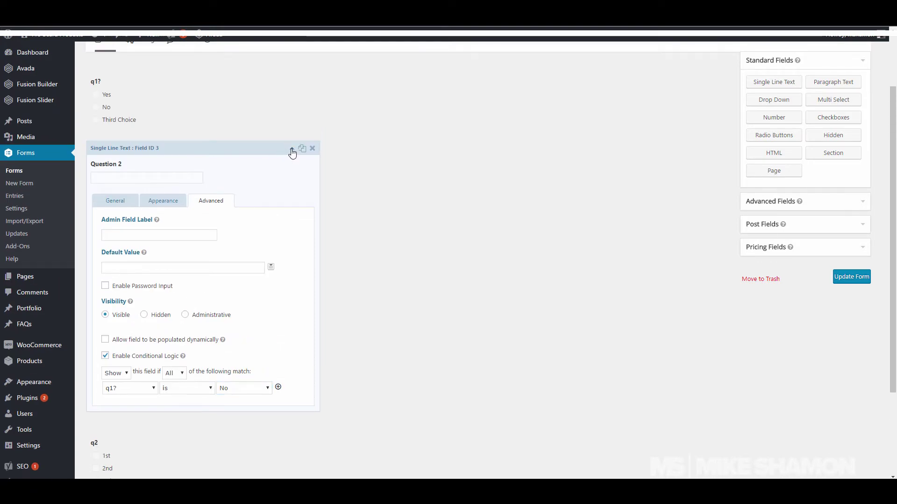
Save the form with Update Form and open its preview.
{"action": "scroll", "coordinate": [220, 257], "scroll_direction": "up", "scroll_amount": 2}
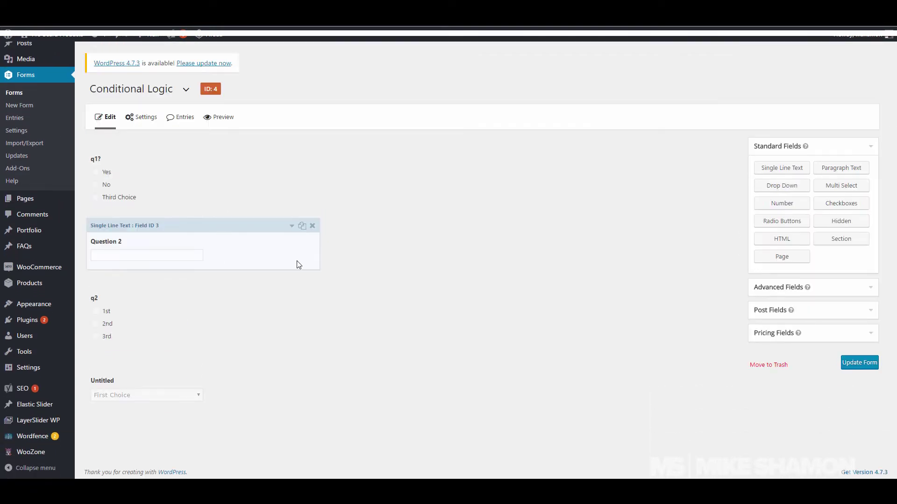
{"action": "left_click", "coordinate": [861, 362]}
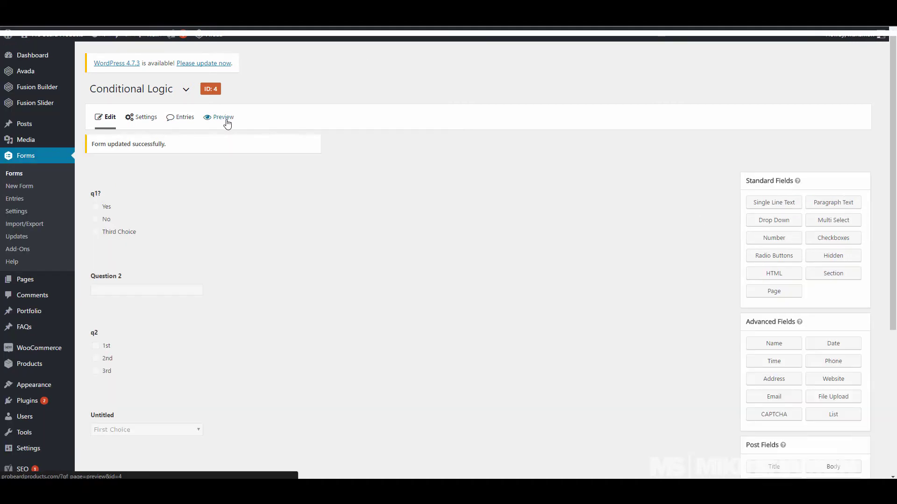
{"action": "left_click", "coordinate": [229, 118]}
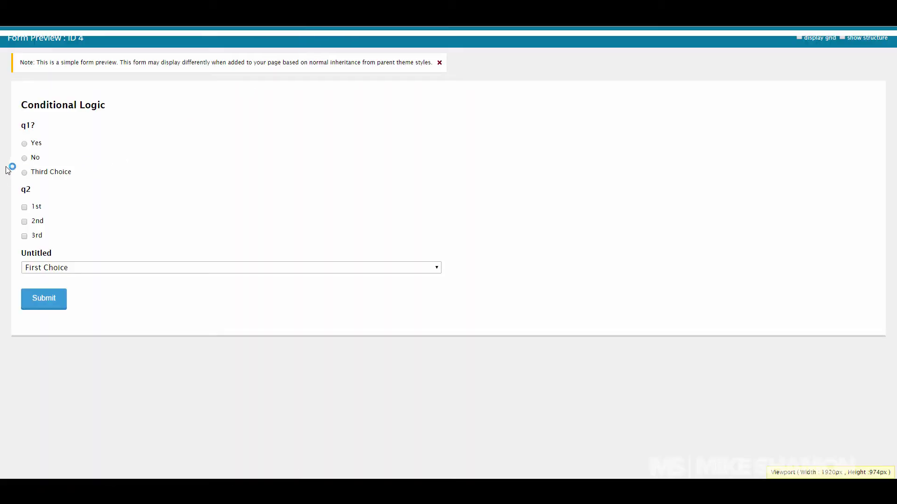
Test q1? answers No, Yes and Third Choice to check Question 2 appears only for No.
{"action": "left_click", "coordinate": [24, 158]}
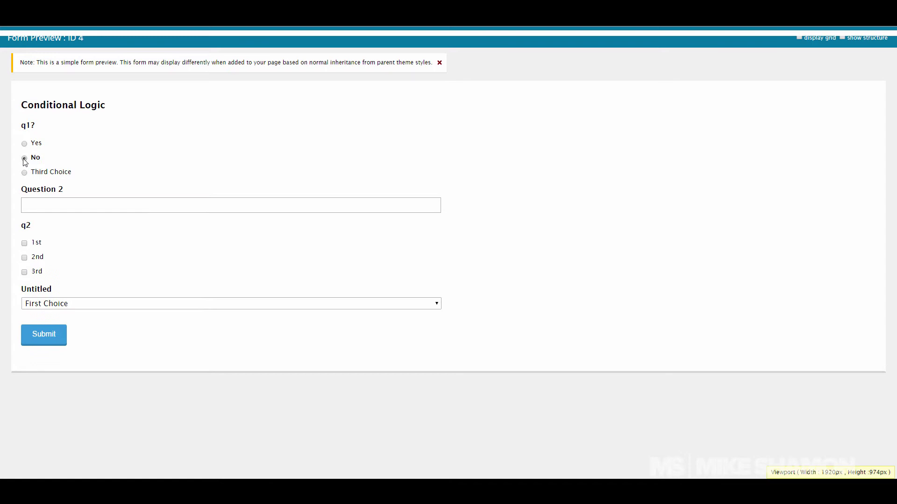
{"action": "left_click", "coordinate": [54, 206]}
{"action": "left_click", "coordinate": [25, 147]}
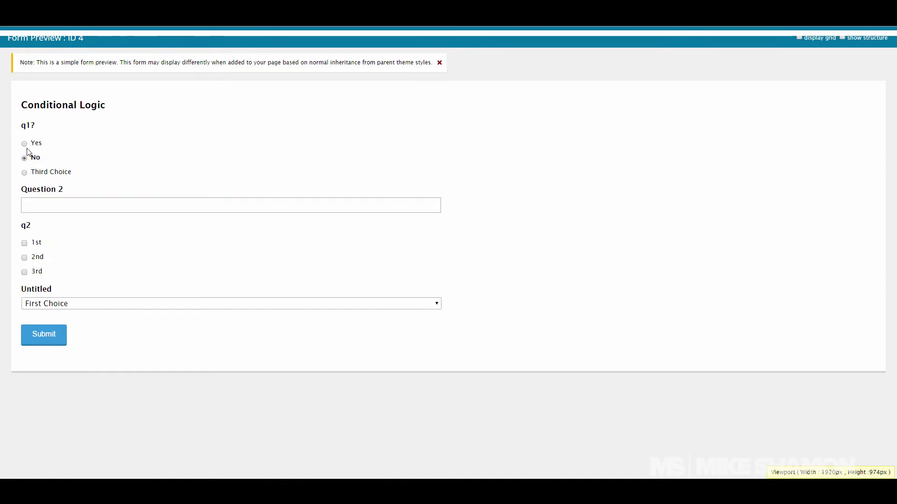
{"action": "left_click", "coordinate": [24, 159]}
{"action": "left_click", "coordinate": [24, 173]}
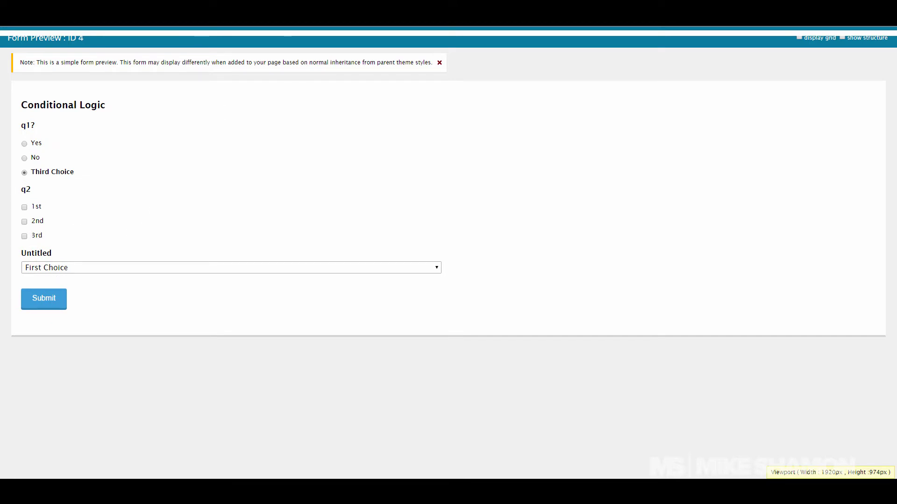
Enable conditional logic on the Untitled dropdown and base its first rule on q2 is 1st.
{"action": "key", "text": "ctrl+w"}
{"action": "scroll", "coordinate": [224, 281], "scroll_direction": "down", "scroll_amount": 2}
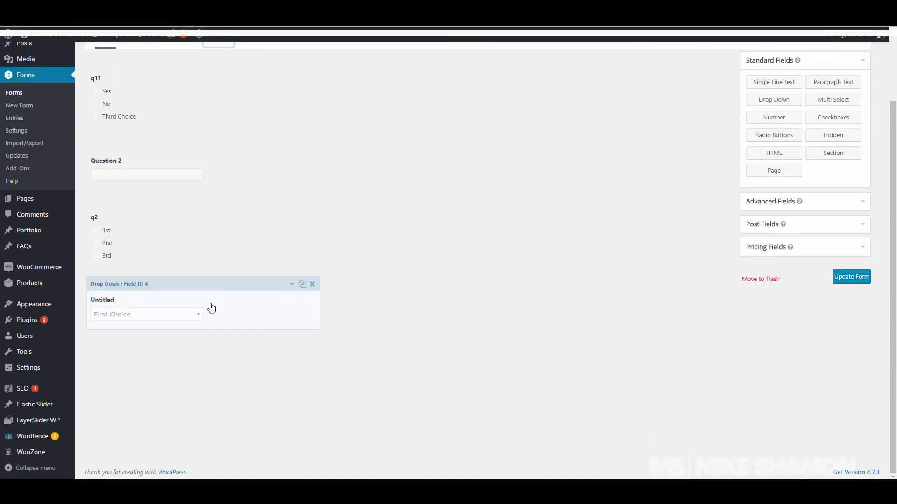
{"action": "left_click", "coordinate": [292, 286]}
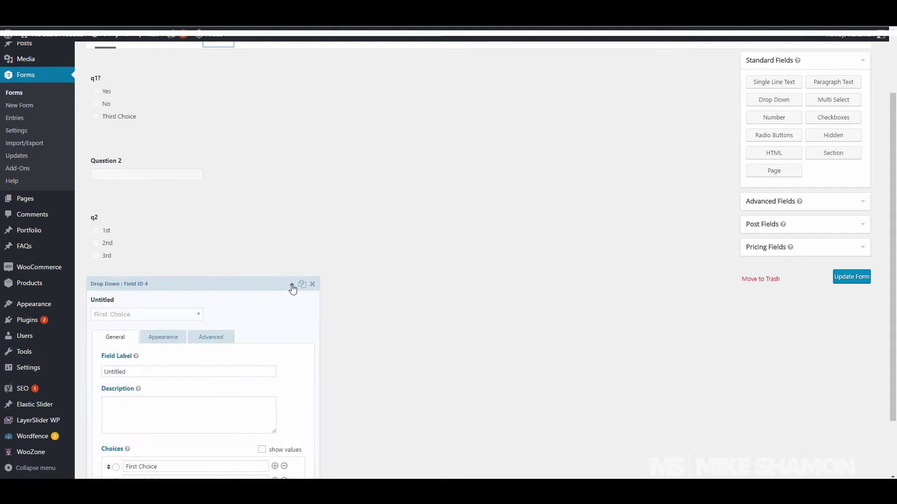
{"action": "scroll", "coordinate": [250, 223], "scroll_direction": "down", "scroll_amount": 3}
{"action": "left_click", "coordinate": [214, 184]}
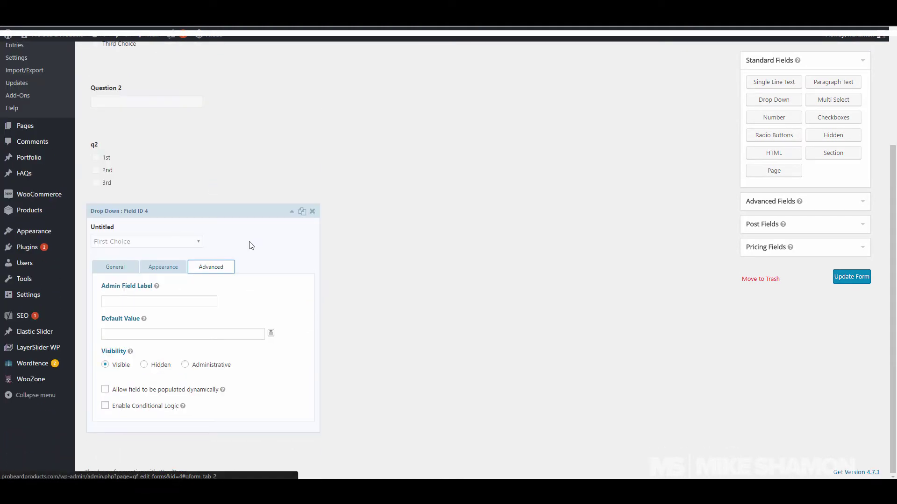
{"action": "left_click", "coordinate": [143, 407]}
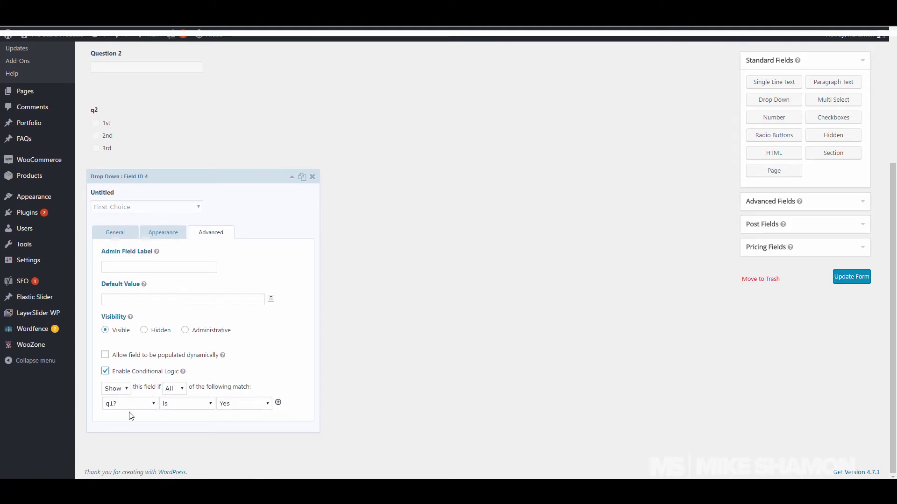
{"action": "left_click", "coordinate": [152, 404]}
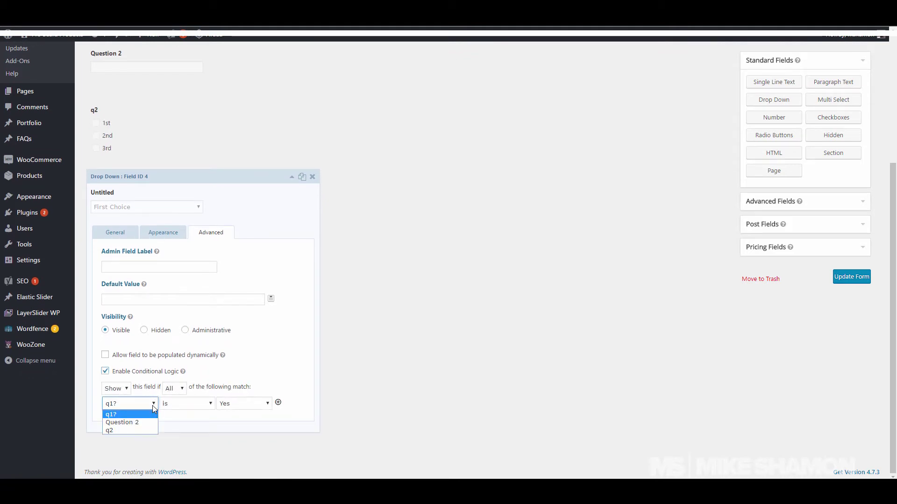
{"action": "left_click", "coordinate": [142, 427]}
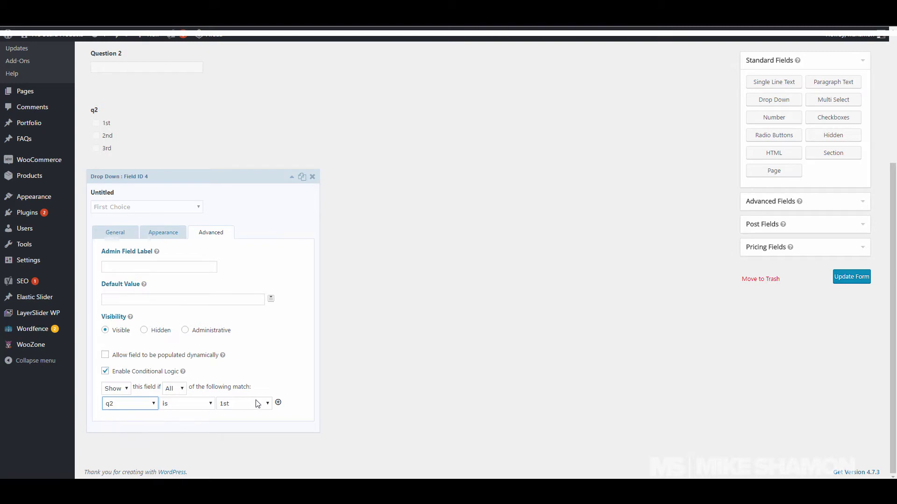
Add second and third condition rows to the dropdown's rule.
{"action": "left_click", "coordinate": [277, 403]}
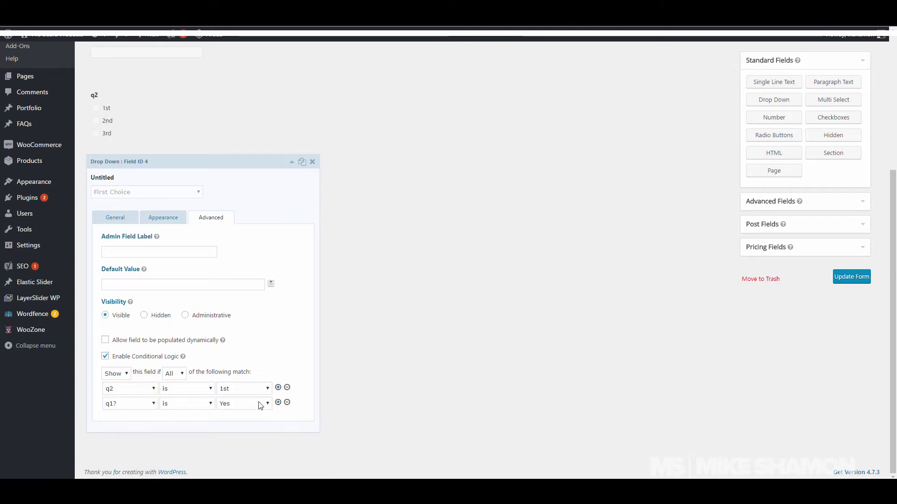
{"action": "left_click", "coordinate": [243, 403]}
{"action": "left_click", "coordinate": [207, 413]}
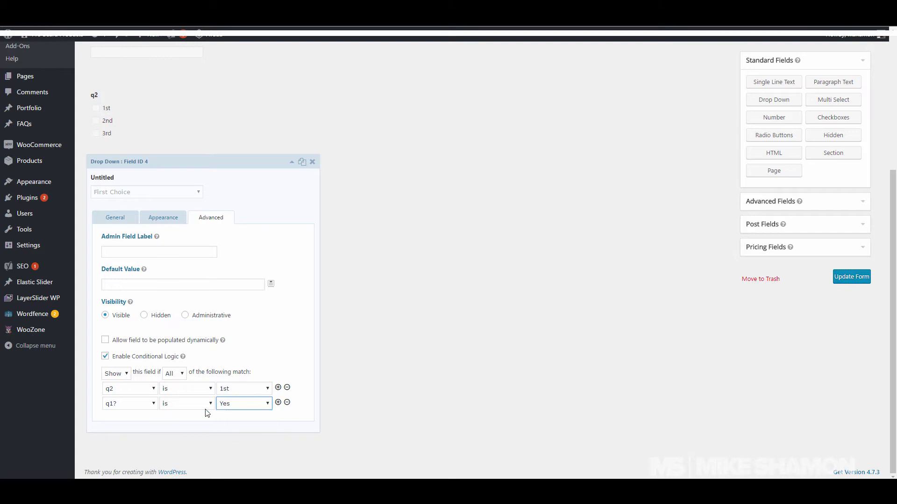
{"action": "left_click", "coordinate": [131, 404]}
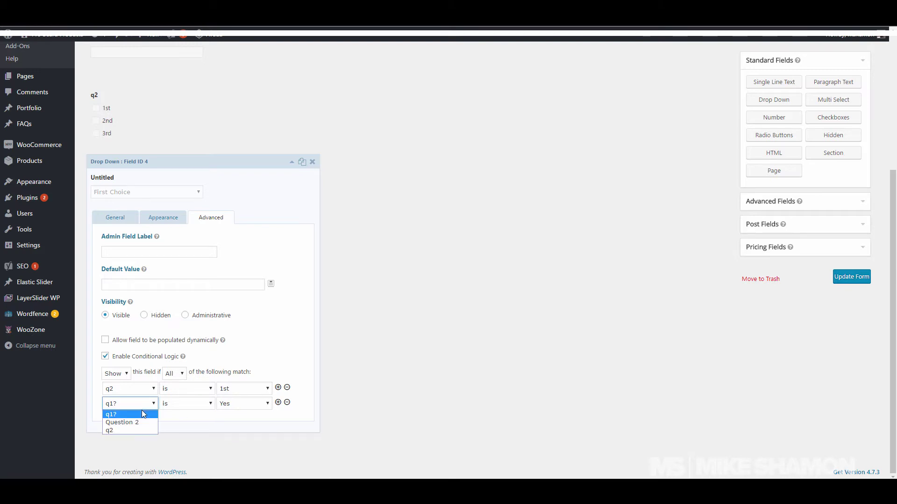
{"action": "left_click", "coordinate": [242, 403]}
{"action": "left_click", "coordinate": [229, 419]}
{"action": "left_click", "coordinate": [287, 403]}
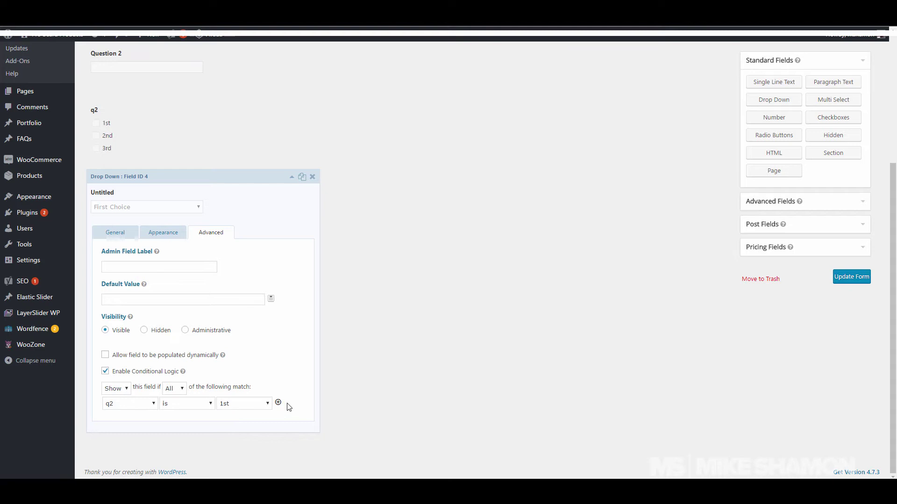
{"action": "left_click", "coordinate": [278, 402]}
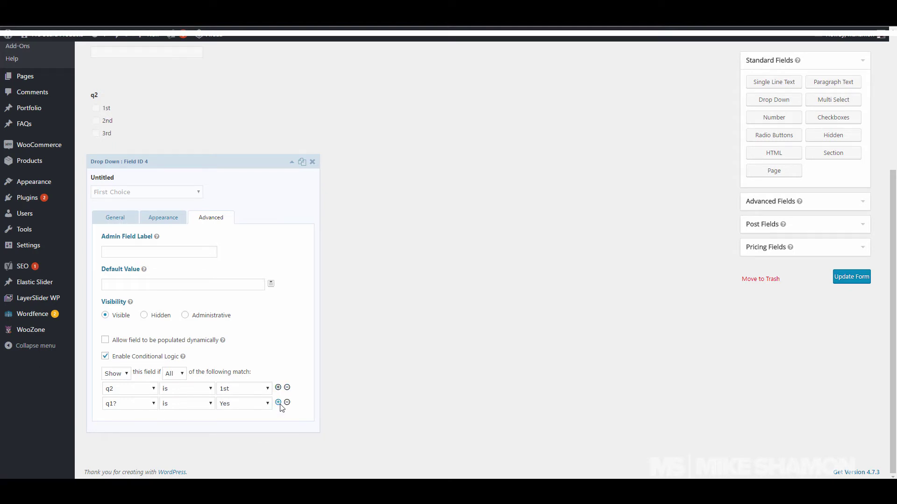
{"action": "left_click", "coordinate": [277, 403]}
Set the second and third conditions to q2 is 2nd and q2 is 3rd.
{"action": "left_click", "coordinate": [140, 390]}
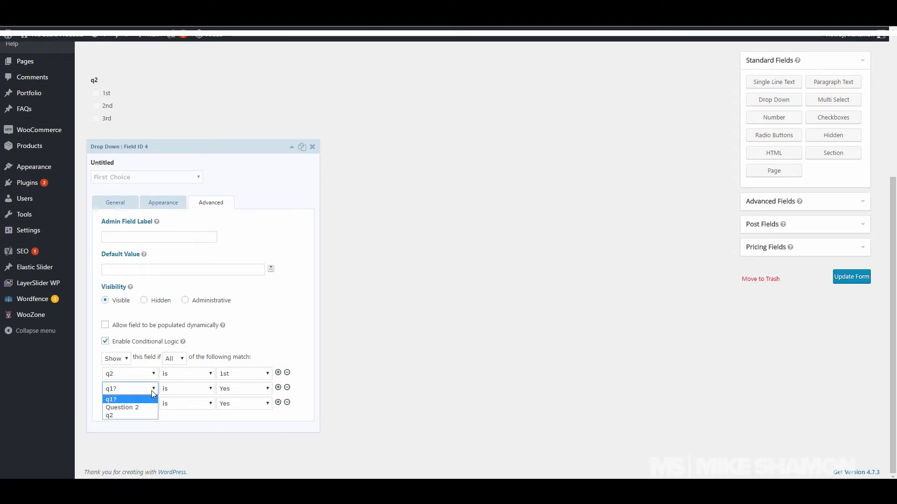
{"action": "left_click", "coordinate": [122, 406]}
{"action": "left_click", "coordinate": [130, 404]}
{"action": "left_click", "coordinate": [123, 424]}
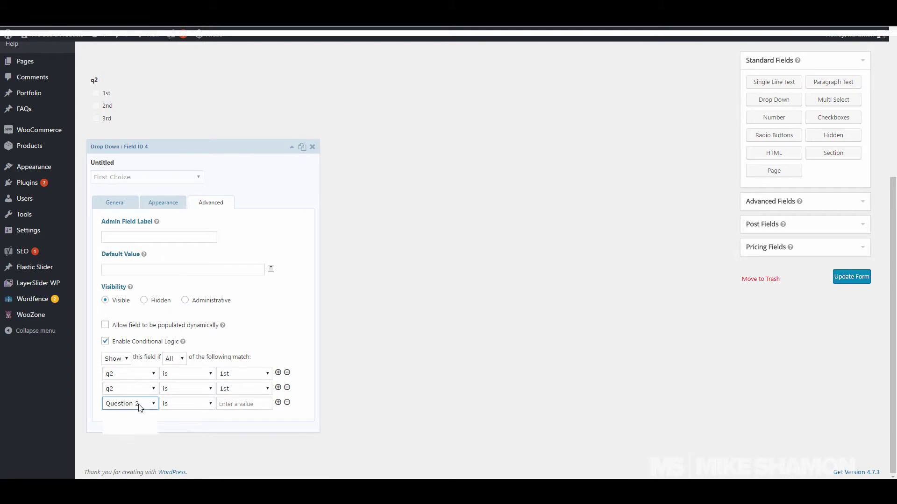
{"action": "left_click", "coordinate": [135, 404]}
{"action": "left_click", "coordinate": [121, 431]}
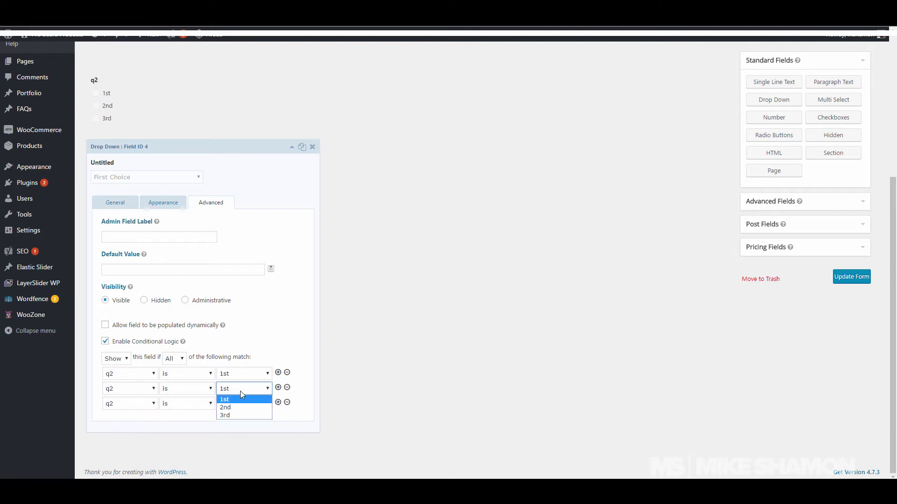
{"action": "left_click", "coordinate": [226, 407]}
{"action": "left_click", "coordinate": [236, 403]}
{"action": "left_click", "coordinate": [230, 430]}
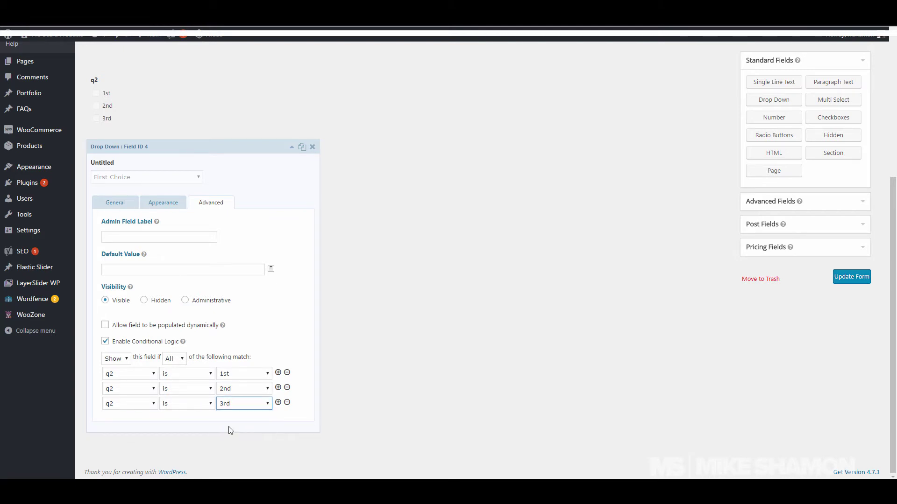
{"action": "left_click", "coordinate": [296, 337]}
Save the form and test the q1 answers in the preview, ending on No.
{"action": "left_click", "coordinate": [292, 148]}
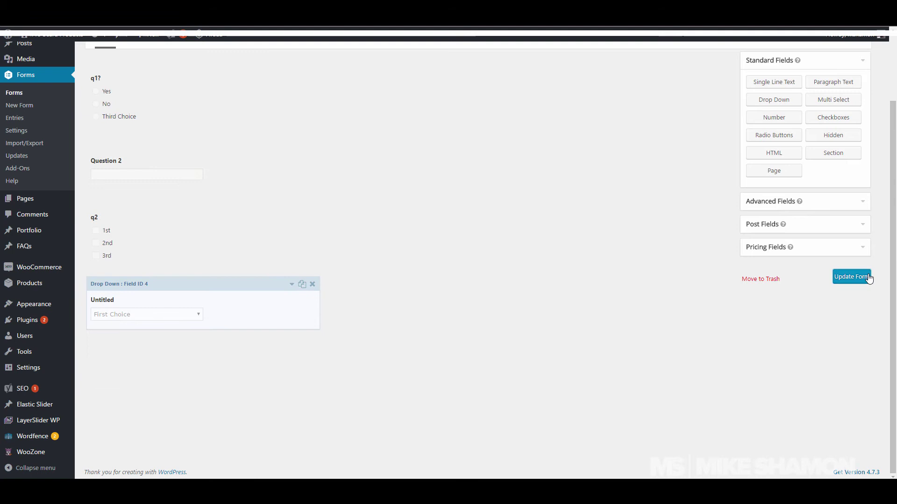
{"action": "left_click", "coordinate": [867, 277]}
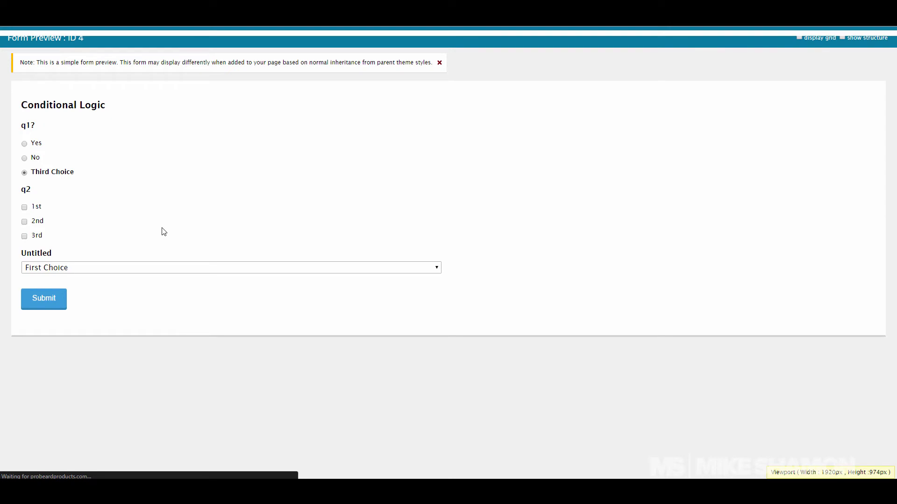
{"action": "left_click", "coordinate": [37, 158]}
{"action": "left_click", "coordinate": [34, 144]}
{"action": "left_click", "coordinate": [35, 157]}
{"action": "left_click", "coordinate": [35, 172]}
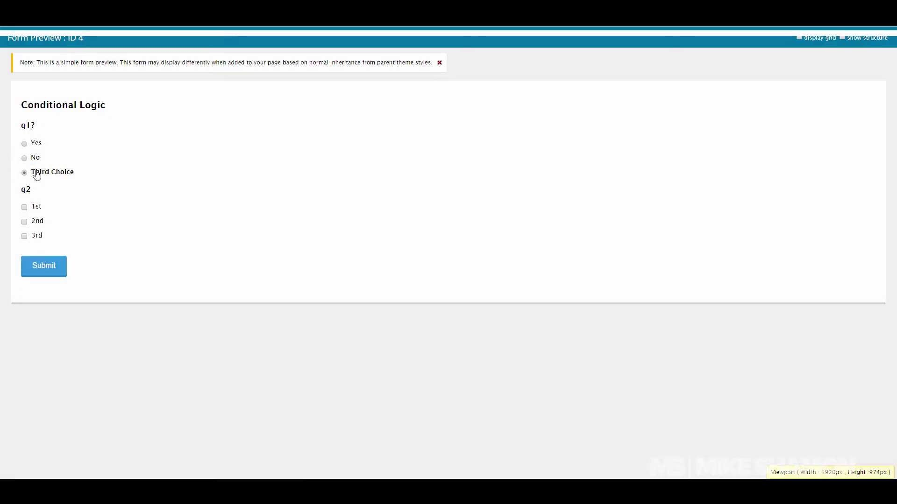
{"action": "left_click", "coordinate": [35, 160]}
Tick q2 boxes to reveal the Untitled dropdown, pick Third Choice, then untick 3rd to hide it.
{"action": "left_click", "coordinate": [25, 244]}
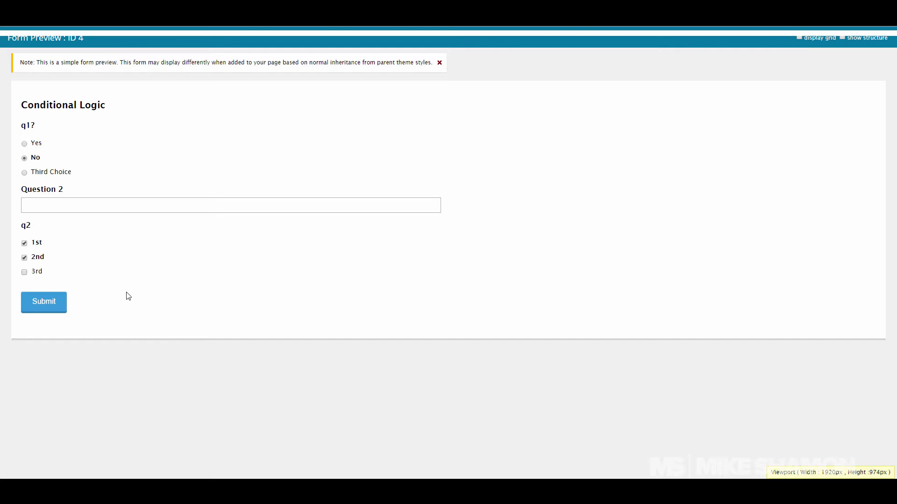
{"action": "left_click", "coordinate": [25, 274]}
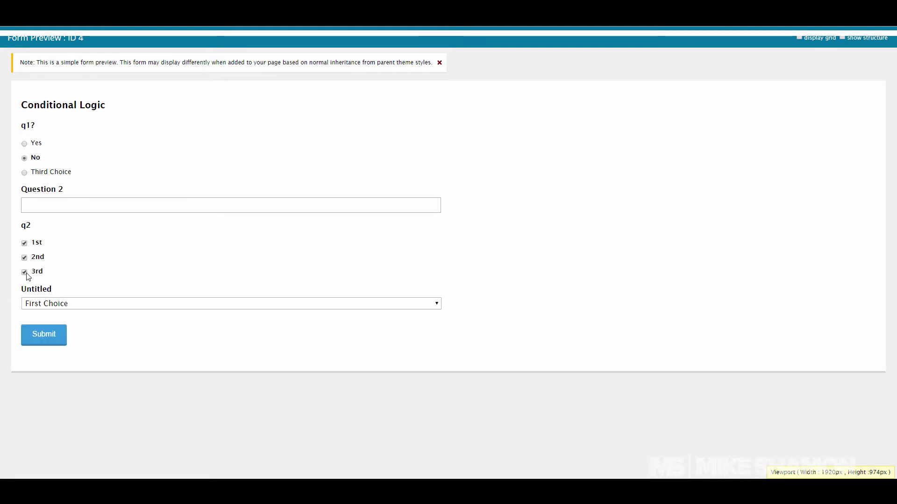
{"action": "left_click", "coordinate": [258, 304]}
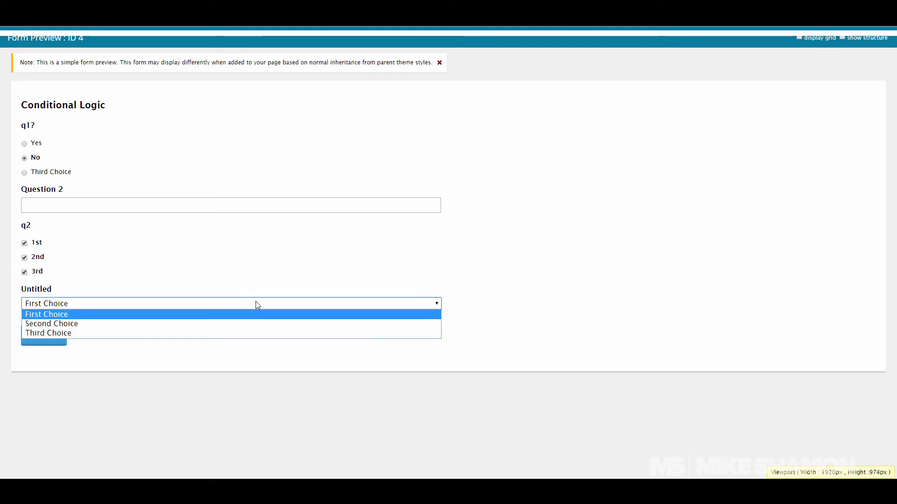
{"action": "left_click", "coordinate": [236, 331]}
{"action": "left_click", "coordinate": [26, 272]}
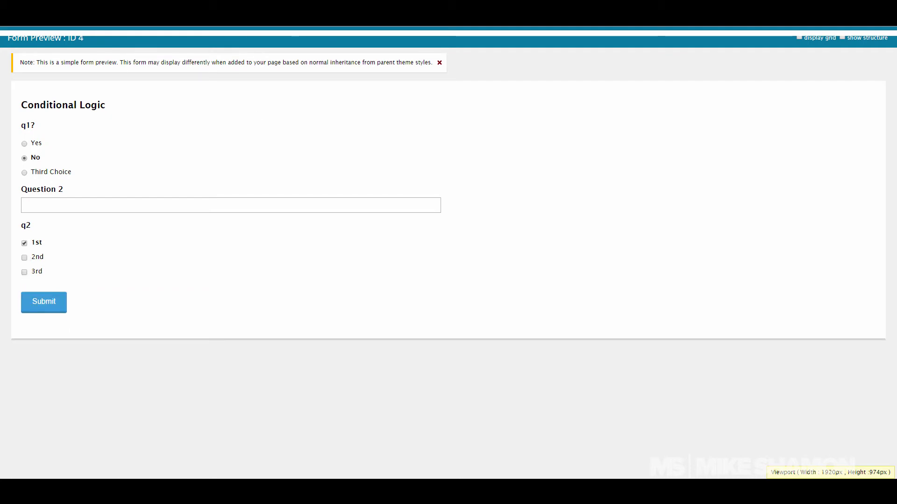
Add a Product pricing field below the Untitled dropdown.
{"action": "key", "text": "ctrl+w"}
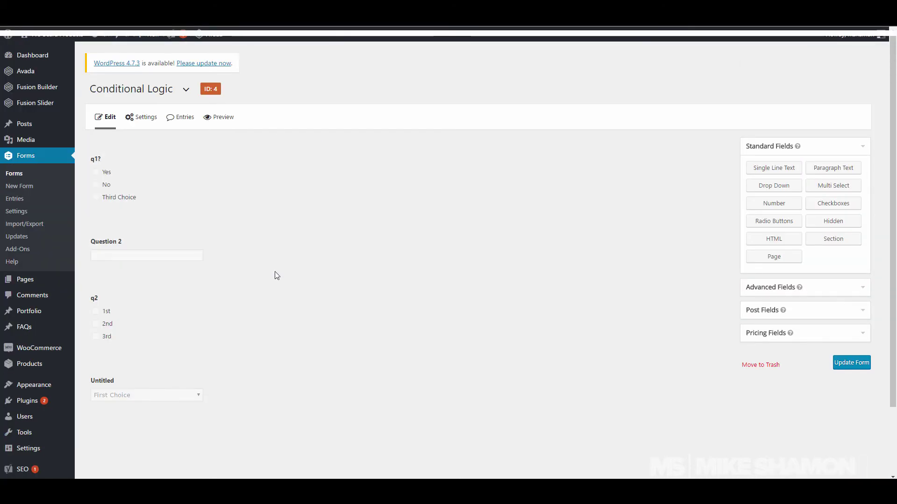
{"action": "left_click", "coordinate": [777, 334]}
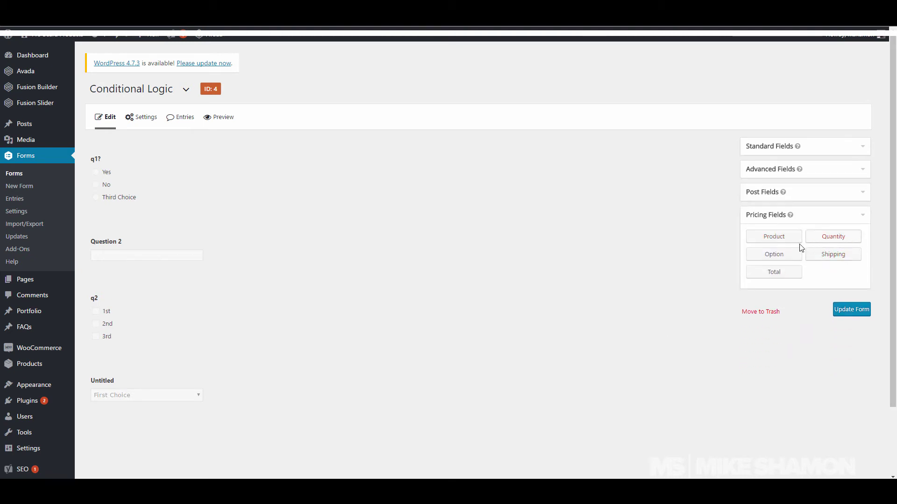
{"action": "left_click_drag", "start_coordinate": [792, 244], "coordinate": [238, 433]}
{"action": "scroll", "coordinate": [627, 412], "scroll_direction": "down", "scroll_amount": 2}
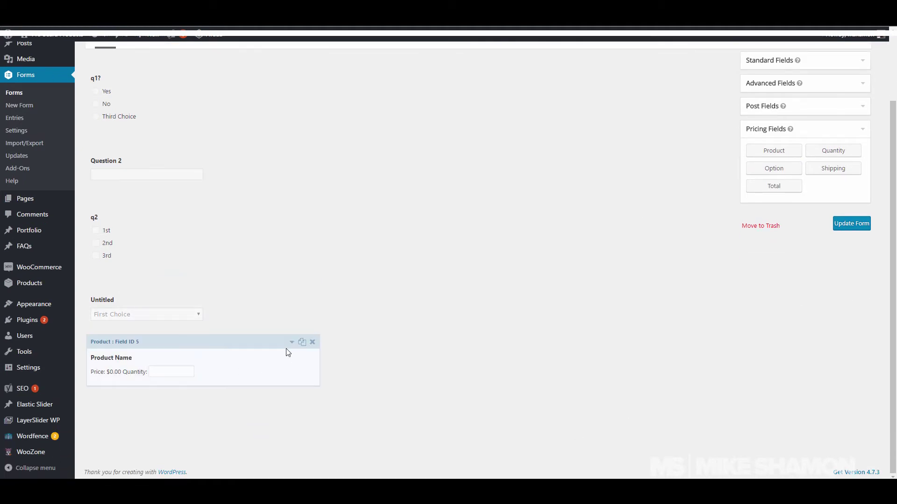
{"action": "left_click", "coordinate": [289, 343]}
{"action": "scroll", "coordinate": [180, 378], "scroll_direction": "down", "scroll_amount": 5}
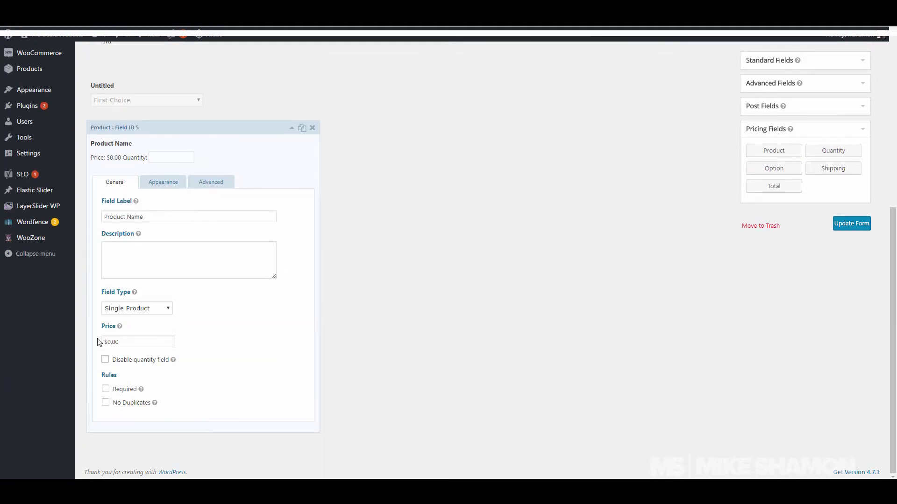
{"action": "left_click", "coordinate": [116, 342]}
{"action": "type", "text": "1"}
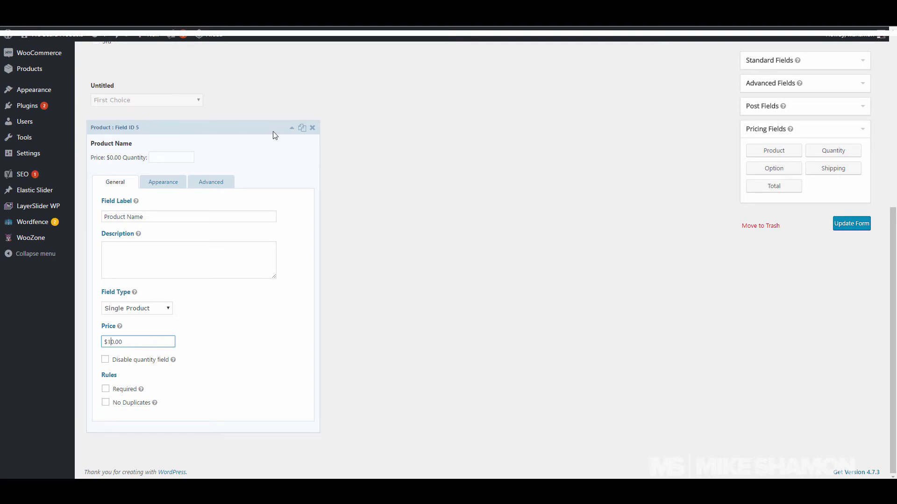
{"action": "left_click", "coordinate": [294, 129]}
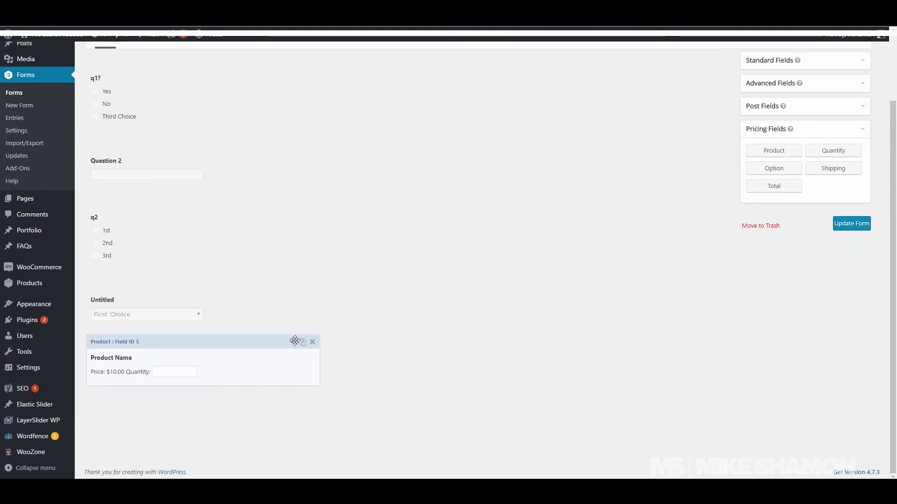
Change the Product field type to Drop Down and save the form.
{"action": "left_click", "coordinate": [294, 341]}
{"action": "scroll", "coordinate": [186, 346], "scroll_direction": "down", "scroll_amount": 4}
{"action": "left_click", "coordinate": [154, 313]}
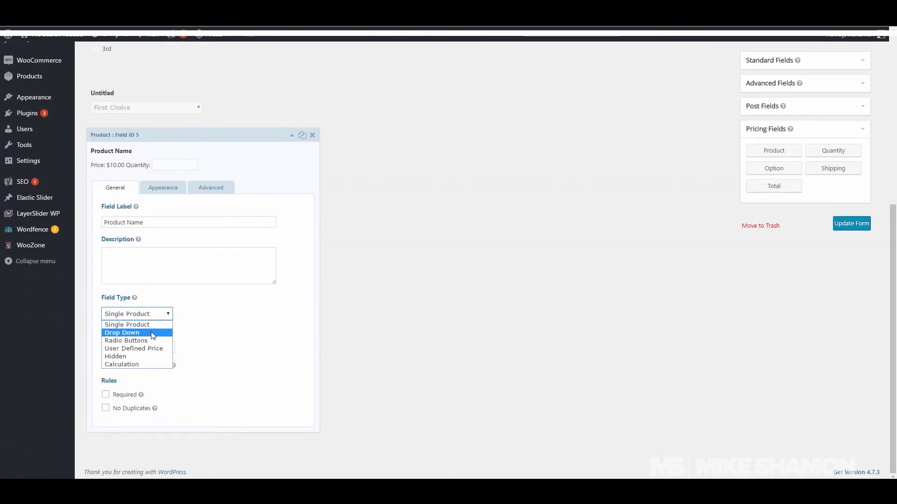
{"action": "left_click", "coordinate": [152, 333]}
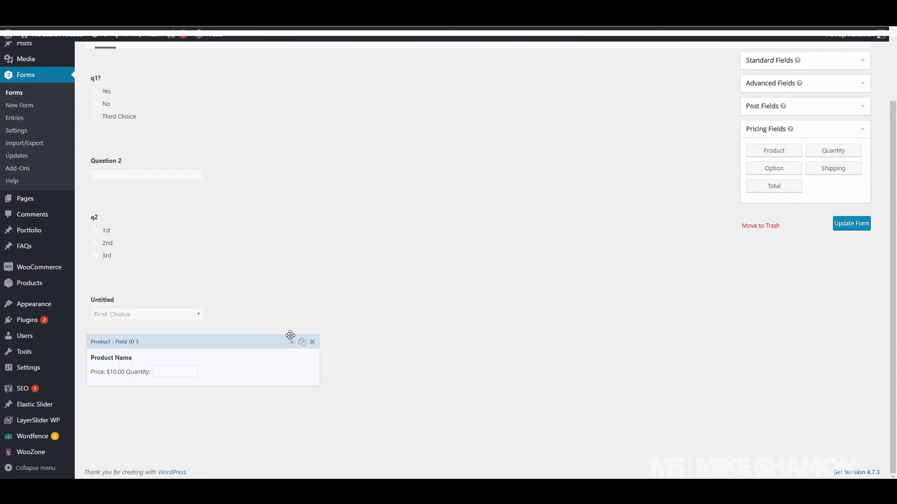
{"action": "left_click", "coordinate": [293, 342]}
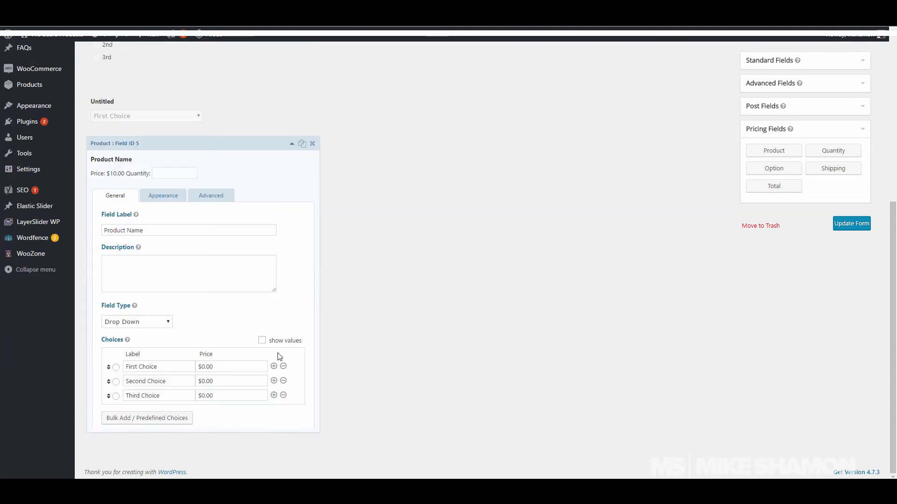
{"action": "left_click", "coordinate": [202, 342]}
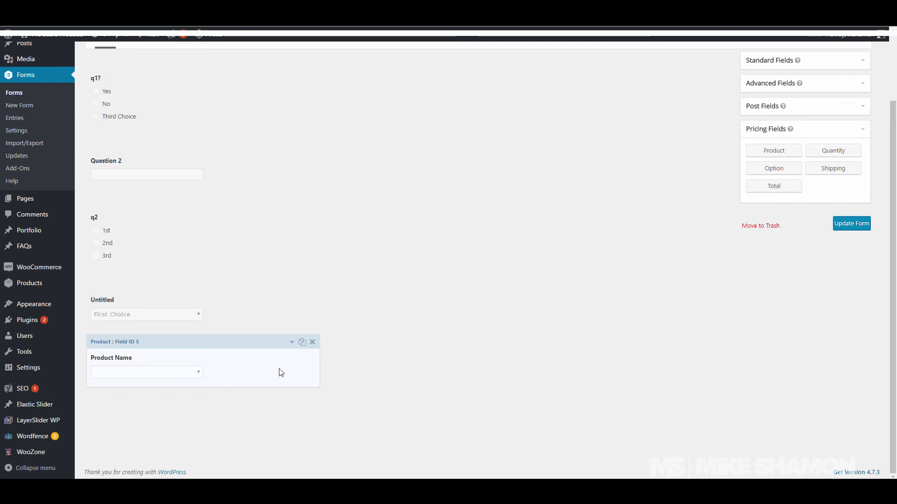
{"action": "left_click", "coordinate": [844, 225]}
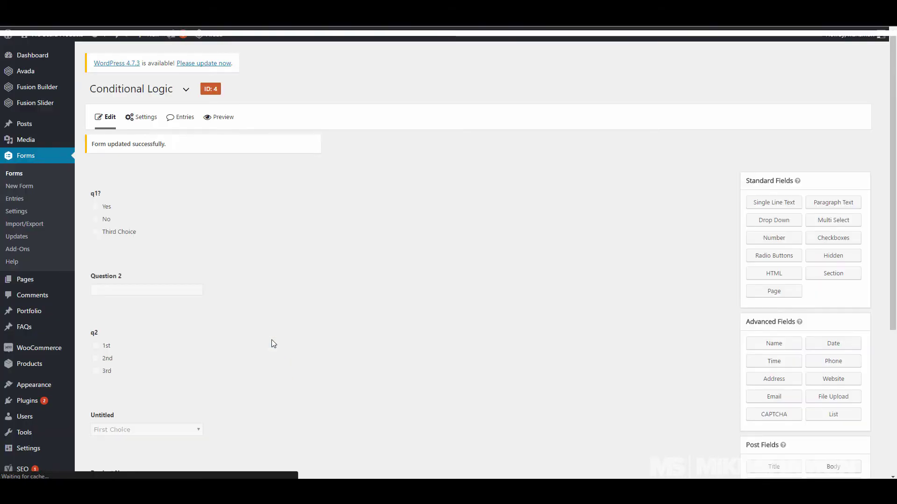
Price the Product Name choices at $10.00, $20.00 and $30.00.
{"action": "scroll", "coordinate": [271, 344], "scroll_direction": "down", "scroll_amount": 3}
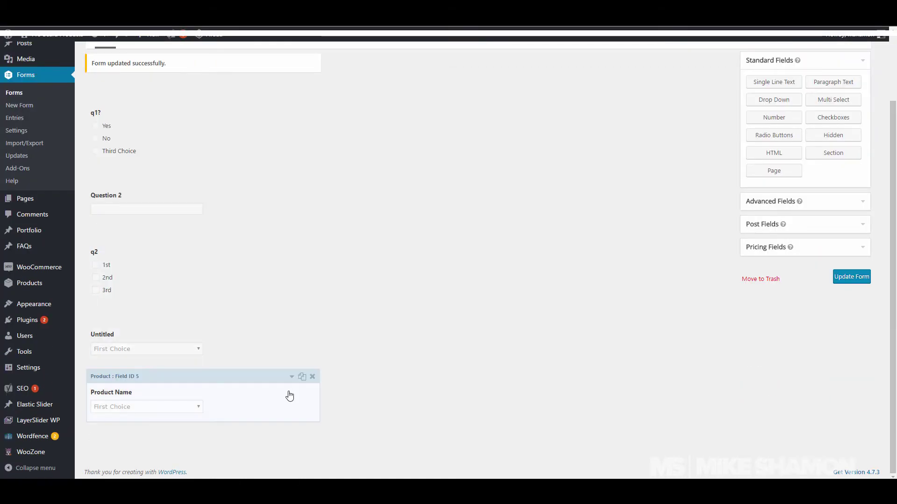
{"action": "left_click", "coordinate": [292, 378]}
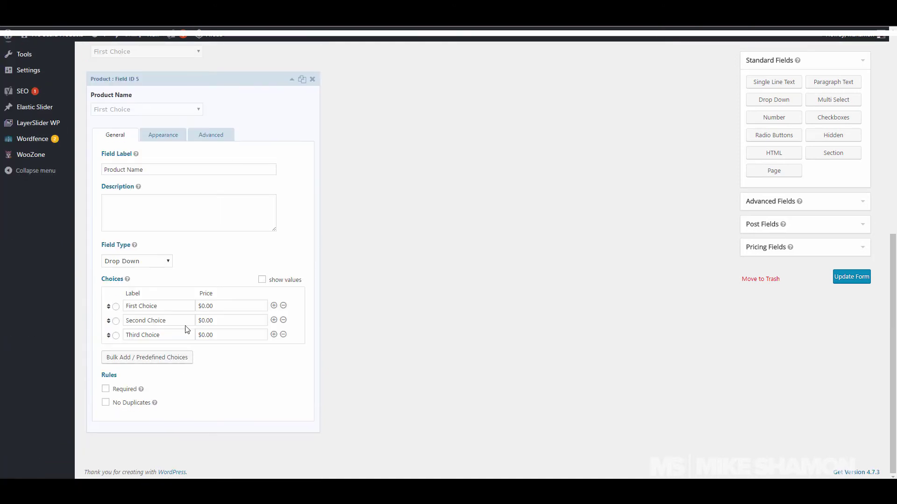
{"action": "left_click", "coordinate": [197, 306]}
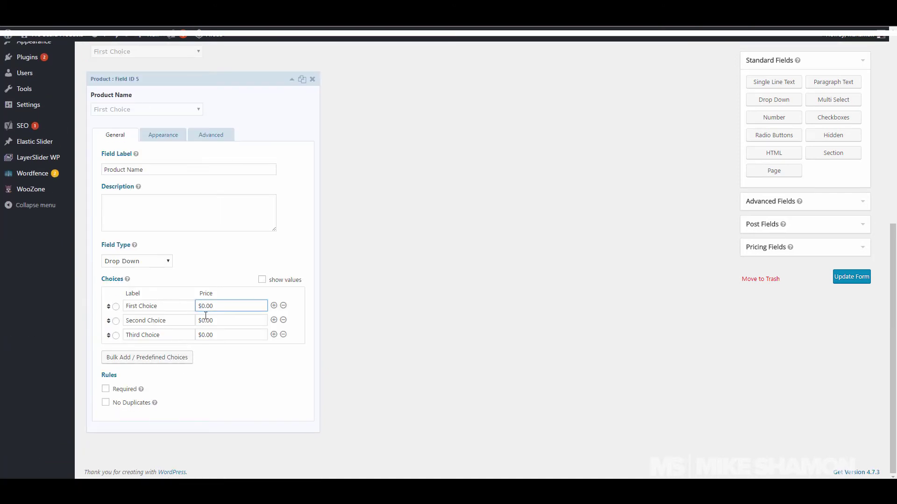
{"action": "left_click", "coordinate": [203, 321]}
{"action": "type", "text": "2"}
{"action": "left_click", "coordinate": [206, 335]}
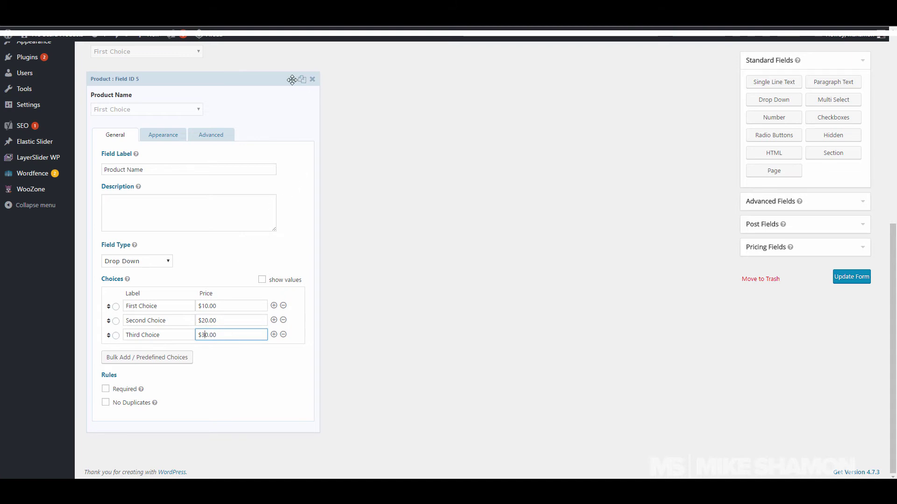
{"action": "left_click", "coordinate": [292, 80]}
{"action": "left_click", "coordinate": [811, 246]}
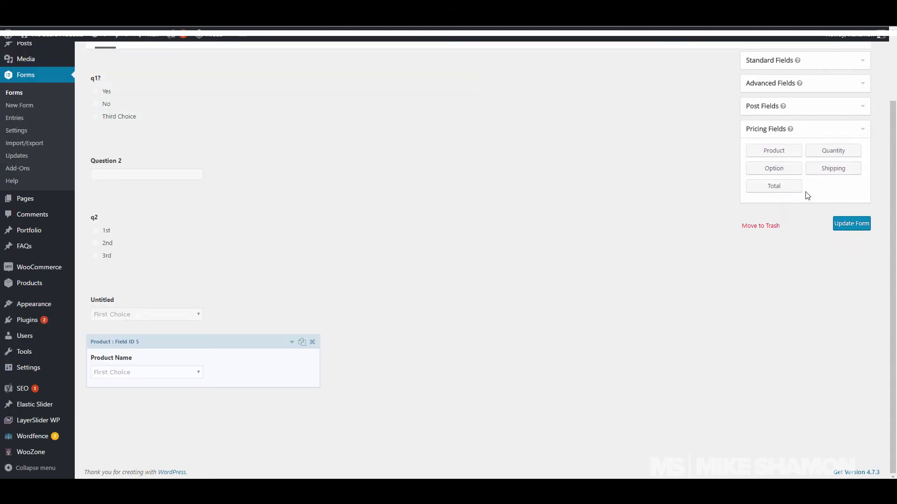
Add a second Product Name drop-down field below the first.
{"action": "left_click", "coordinate": [791, 156]}
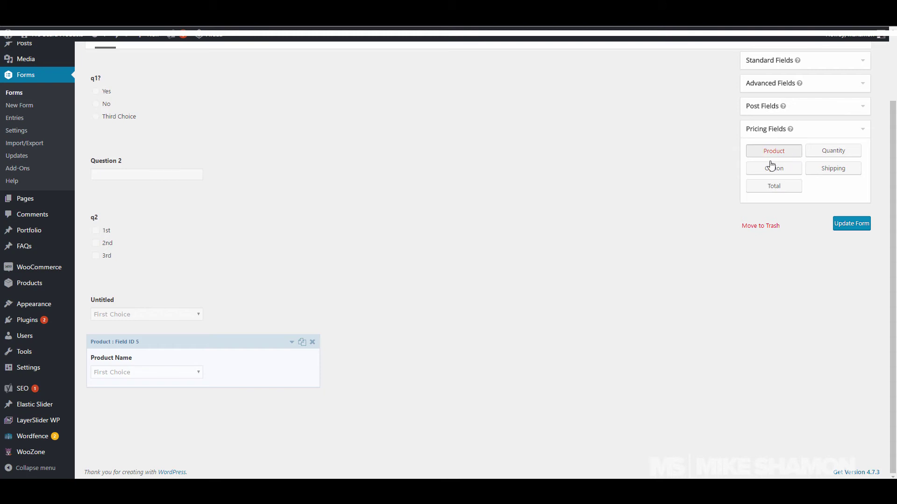
{"action": "left_click_drag", "start_coordinate": [771, 165], "coordinate": [209, 411]}
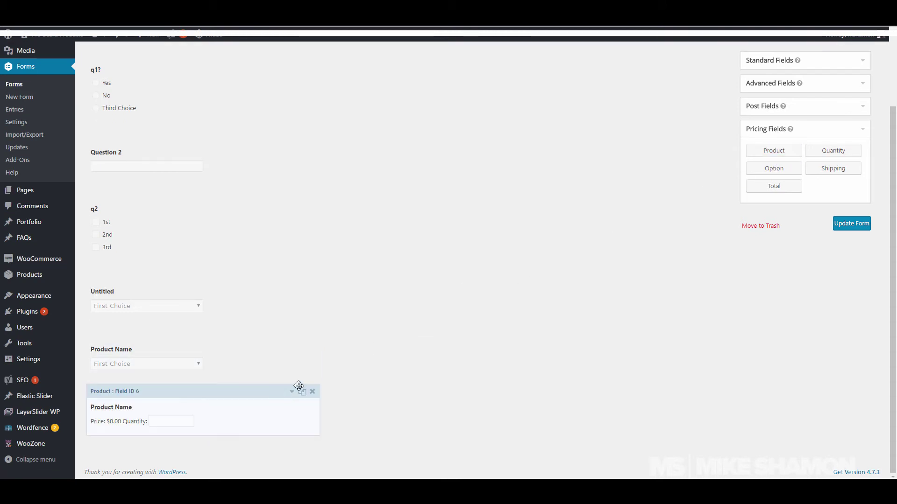
{"action": "left_click", "coordinate": [296, 390]}
{"action": "scroll", "coordinate": [146, 349], "scroll_direction": "down", "scroll_amount": 5}
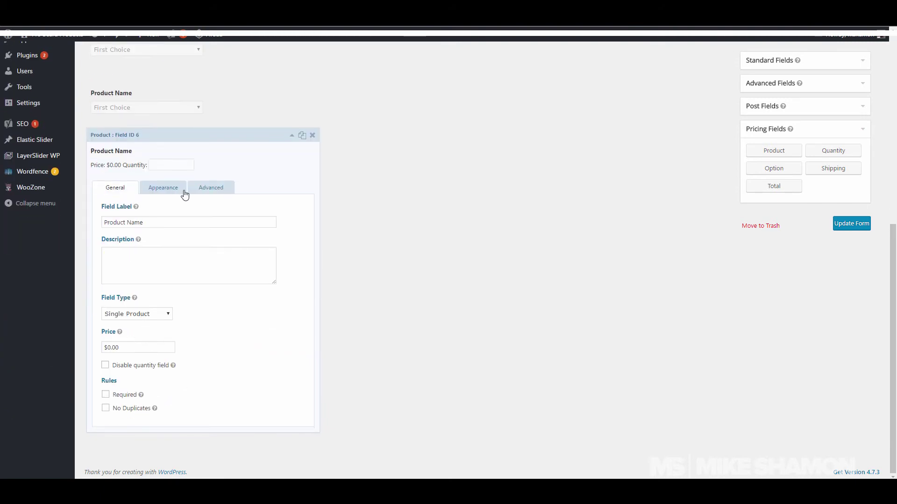
{"action": "left_click", "coordinate": [160, 315]}
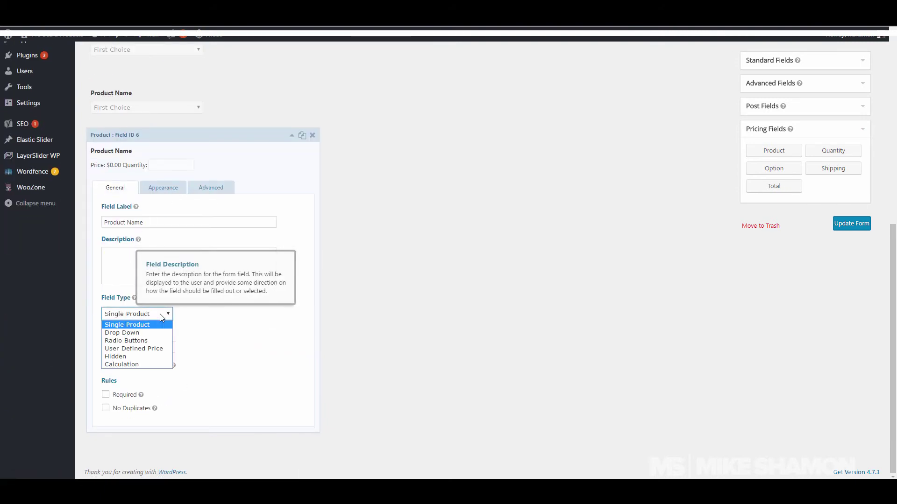
{"action": "key", "text": "Escape"}
{"action": "left_click", "coordinate": [162, 383]}
{"action": "scroll", "coordinate": [163, 382], "scroll_direction": "up", "scroll_amount": 5}
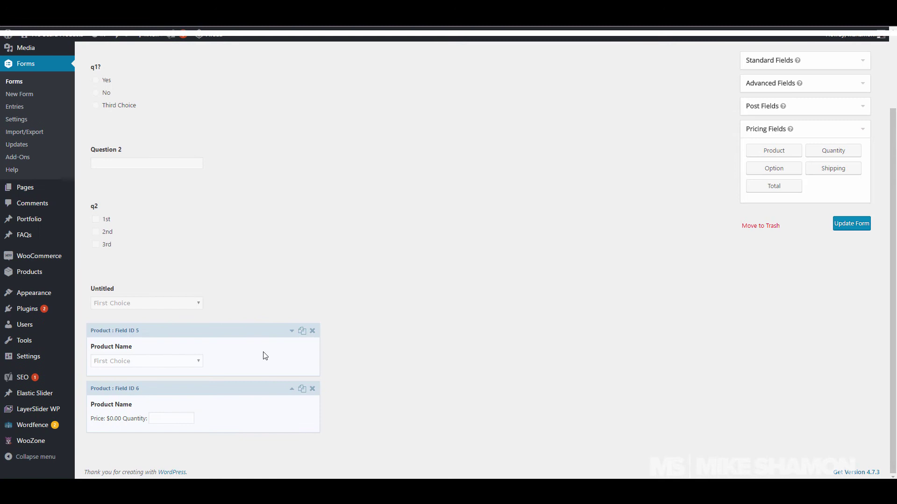
{"action": "left_click", "coordinate": [292, 392]}
{"action": "scroll", "coordinate": [294, 392], "scroll_direction": "down", "scroll_amount": 6}
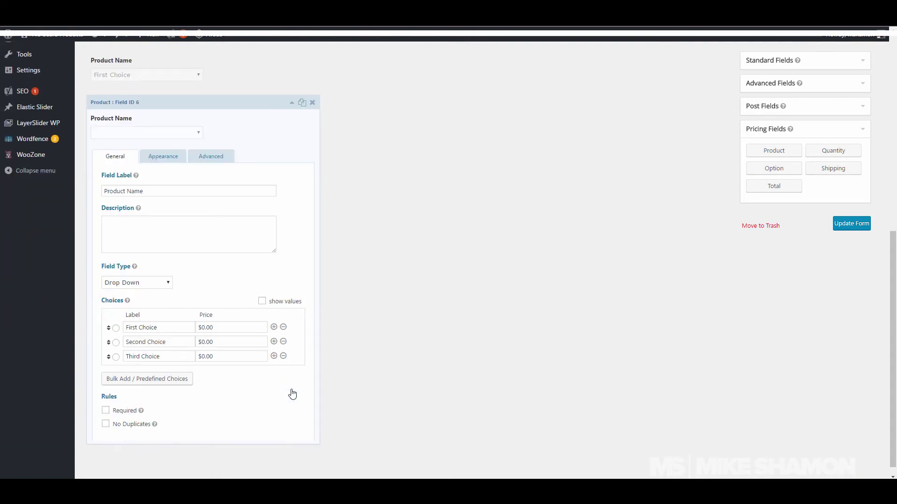
Price the second product's choices at $10, $20 and $30.
{"action": "left_click", "coordinate": [203, 329]}
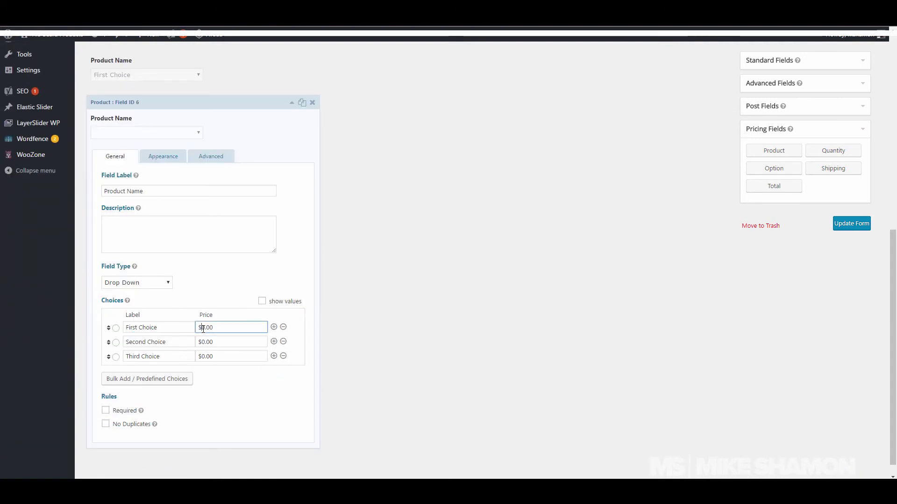
{"action": "type", "text": "1"}
{"action": "left_click", "coordinate": [202, 340]}
{"action": "type", "text": "2"}
{"action": "left_click", "coordinate": [205, 356]}
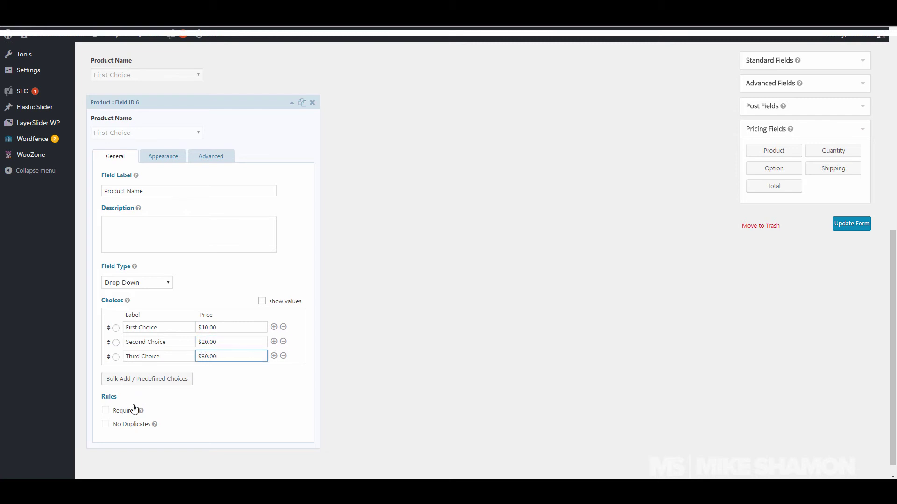
Enable conditional logic so it depends on the first Product Name being Third Choice.
{"action": "left_click", "coordinate": [210, 158]}
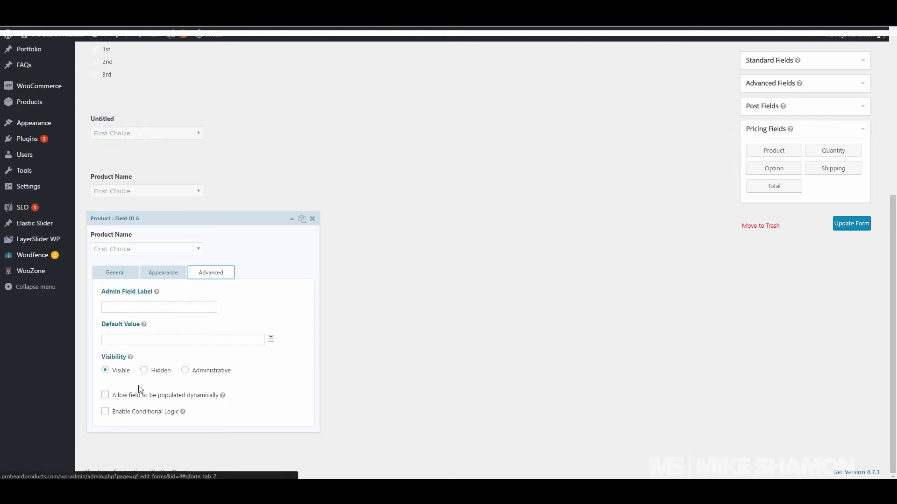
{"action": "left_click", "coordinate": [152, 412]}
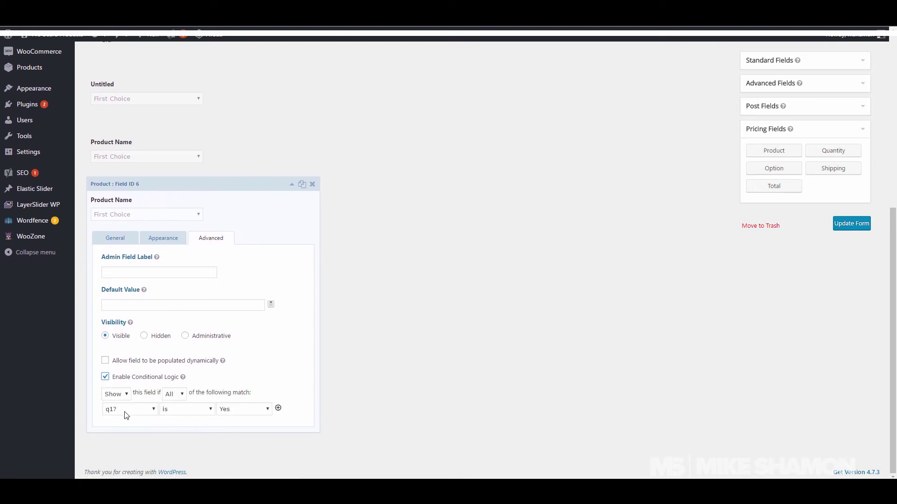
{"action": "left_click", "coordinate": [125, 413]}
{"action": "left_click", "coordinate": [125, 452]}
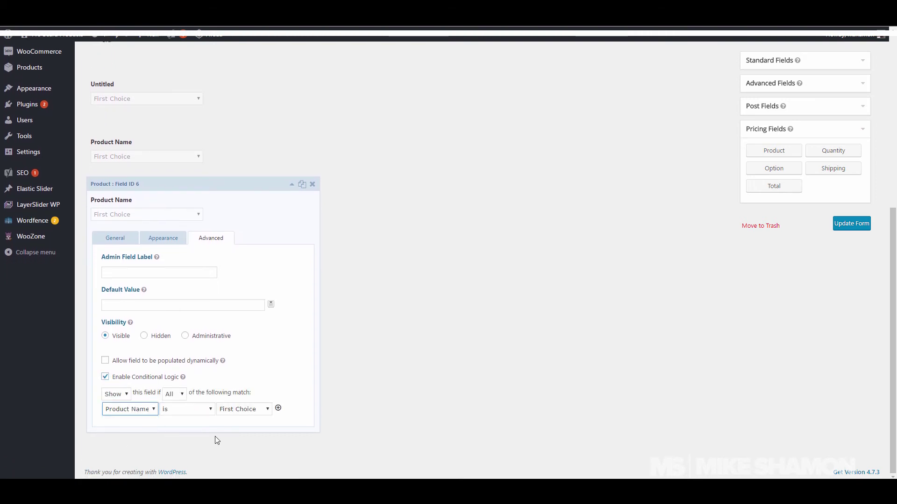
{"action": "left_click", "coordinate": [240, 409]}
Finish the product rule with Third Choice, add a Total field below the products, and save.
{"action": "left_click", "coordinate": [236, 435]}
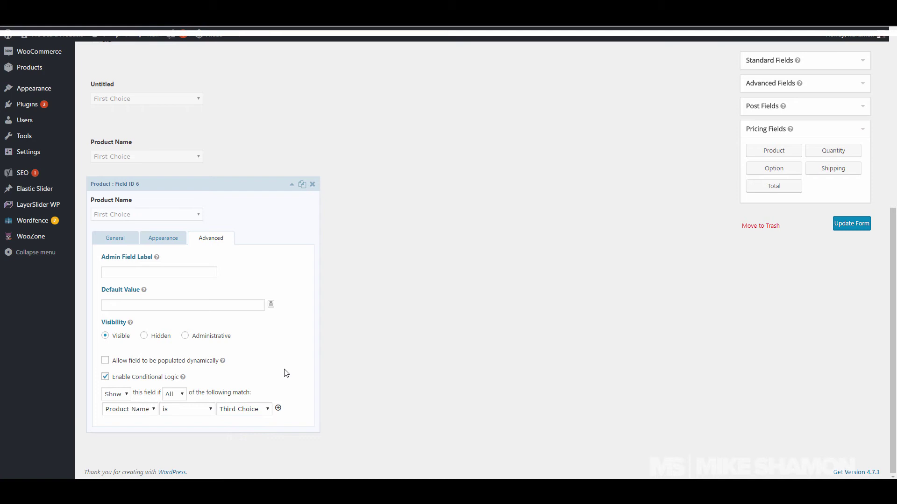
{"action": "left_click", "coordinate": [292, 186]}
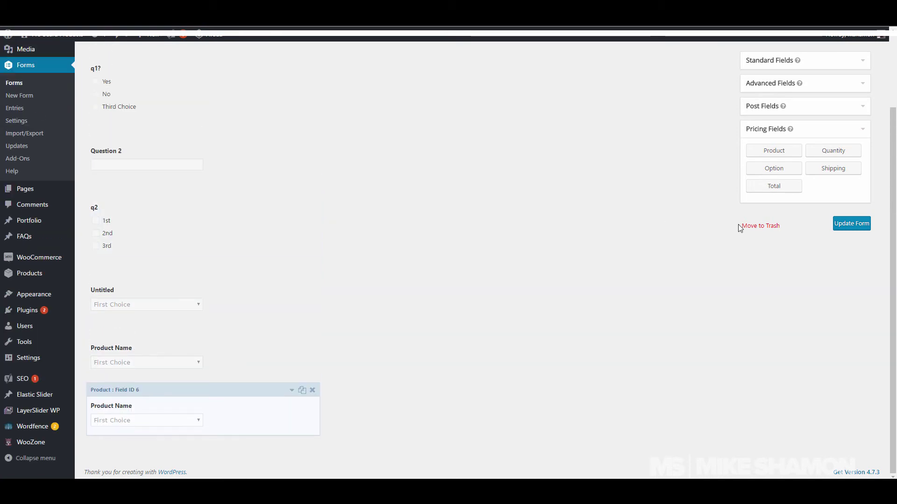
{"action": "left_click_drag", "start_coordinate": [787, 184], "coordinate": [200, 411]}
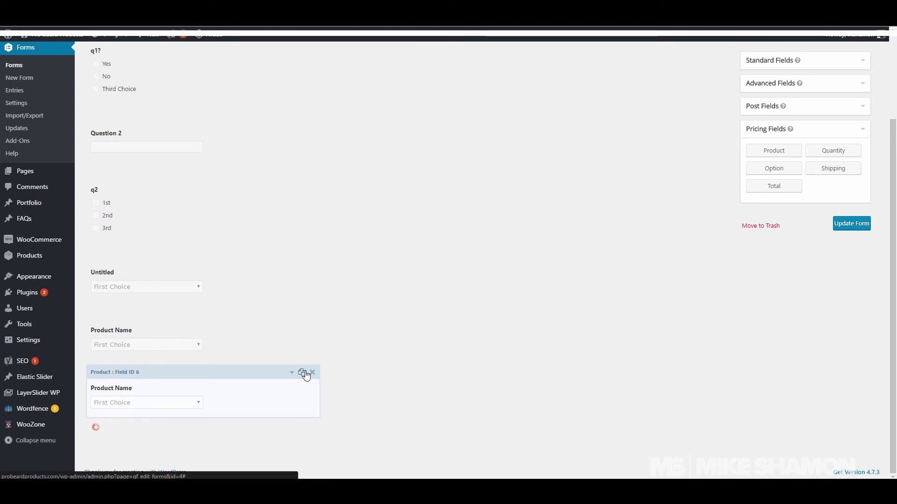
{"action": "scroll", "coordinate": [336, 369], "scroll_direction": "down", "scroll_amount": 1}
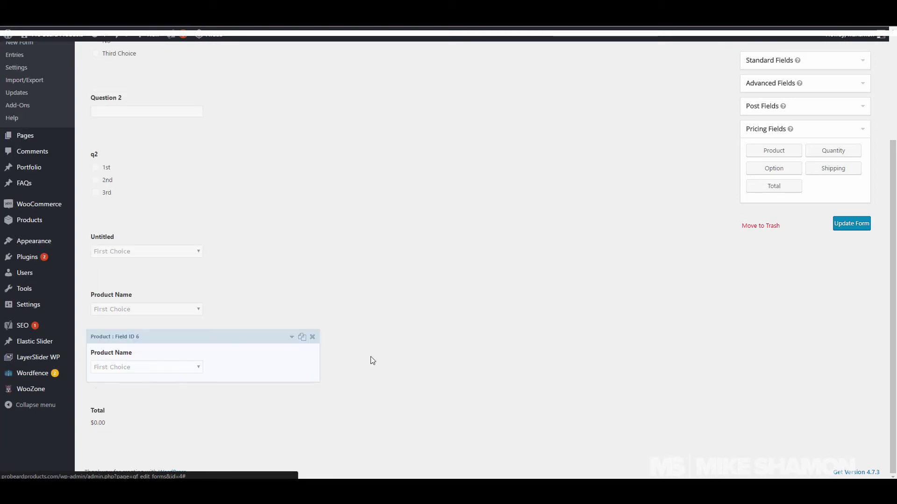
{"action": "left_click", "coordinate": [856, 229]}
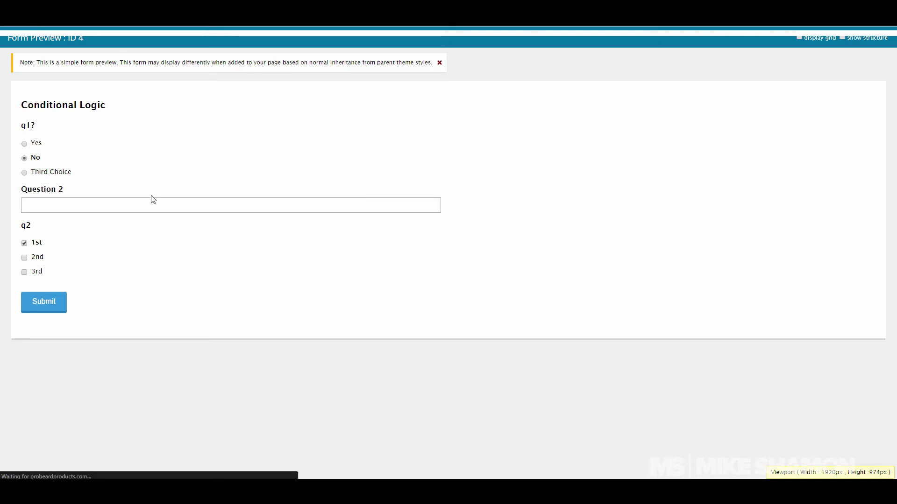
{"action": "left_click", "coordinate": [41, 268]}
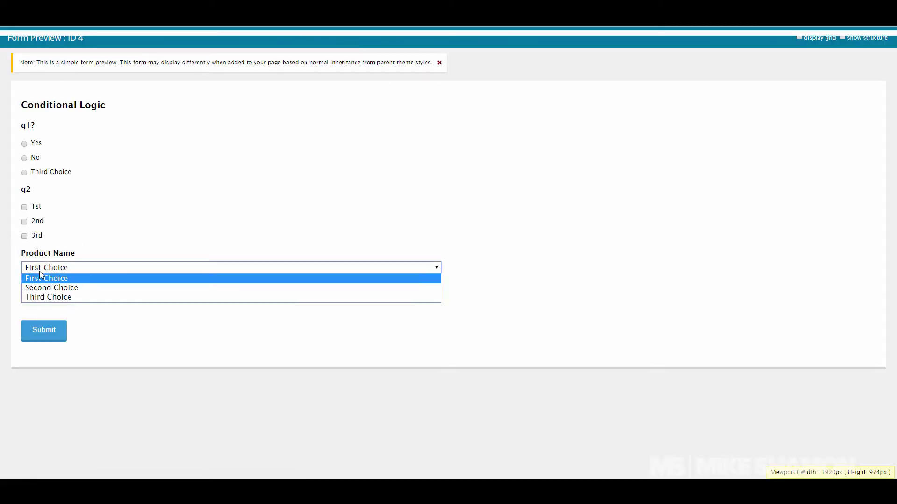
{"action": "left_click", "coordinate": [43, 298]}
{"action": "left_click", "coordinate": [43, 306]}
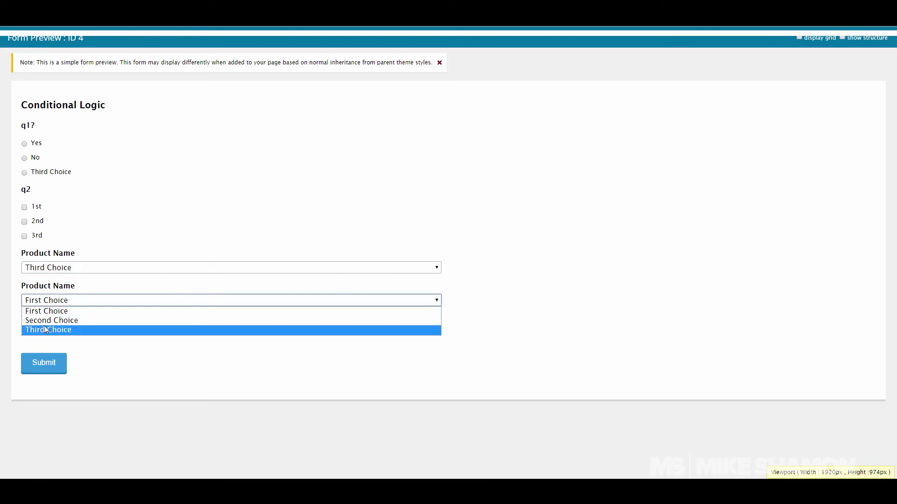
{"action": "left_click", "coordinate": [44, 320]}
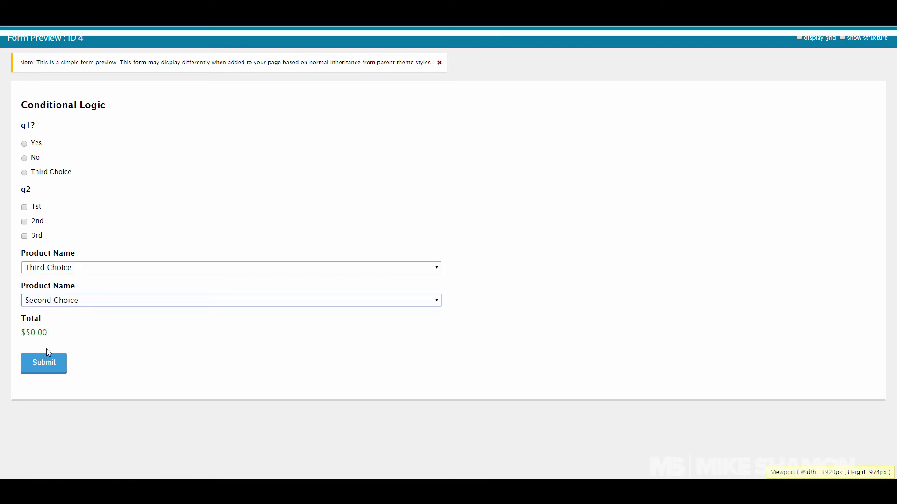
{"action": "key", "text": "ctrl+w"}
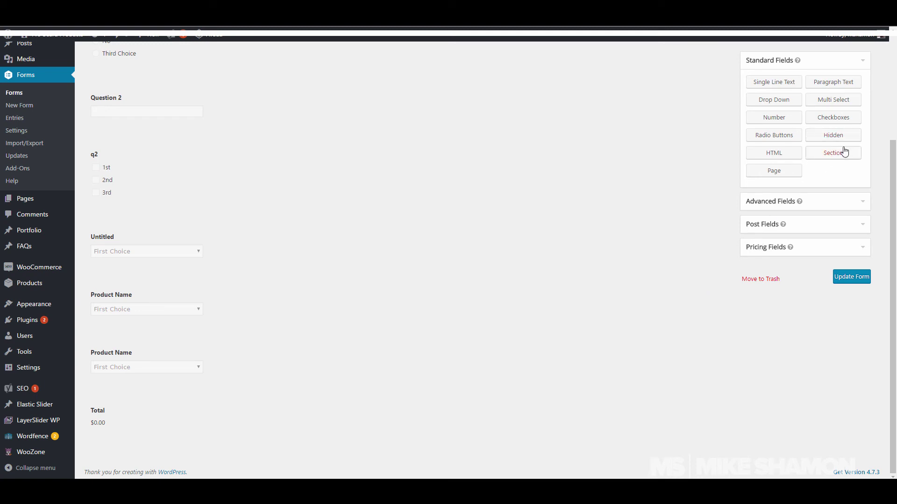
Insert a Section Break below the Untitled dropdown, shown only when Untitled is Second Choice.
{"action": "left_click_drag", "start_coordinate": [843, 155], "coordinate": [164, 292]}
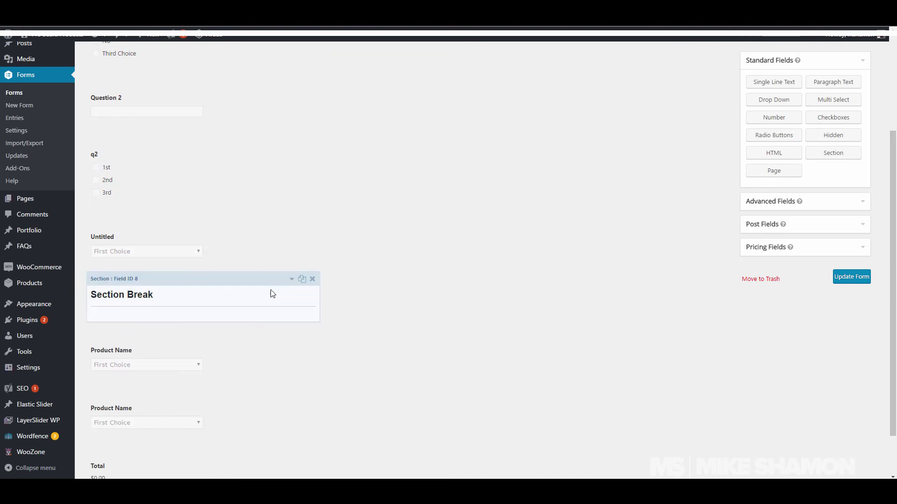
{"action": "left_click", "coordinate": [291, 279]}
{"action": "left_click", "coordinate": [210, 335]}
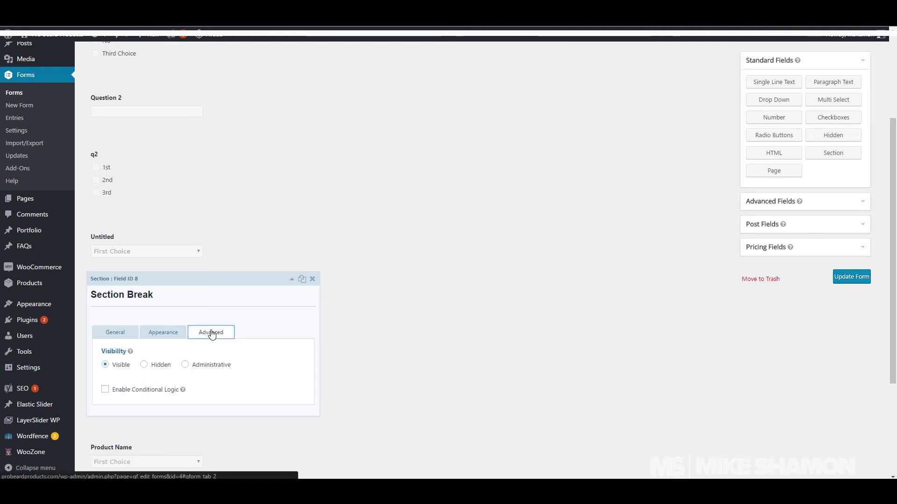
{"action": "scroll", "coordinate": [252, 329], "scroll_direction": "down", "scroll_amount": 1}
{"action": "scroll", "coordinate": [251, 329], "scroll_direction": "down", "scroll_amount": 3}
{"action": "left_click", "coordinate": [157, 237]}
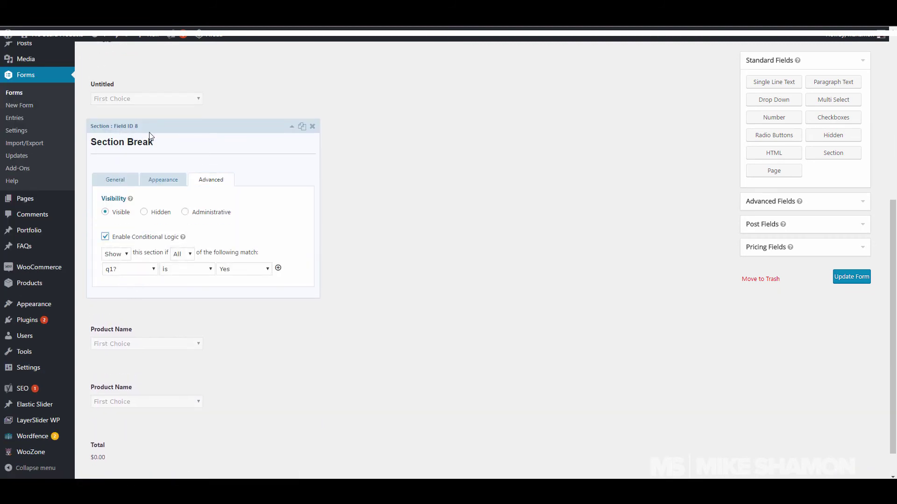
{"action": "left_click", "coordinate": [146, 272]}
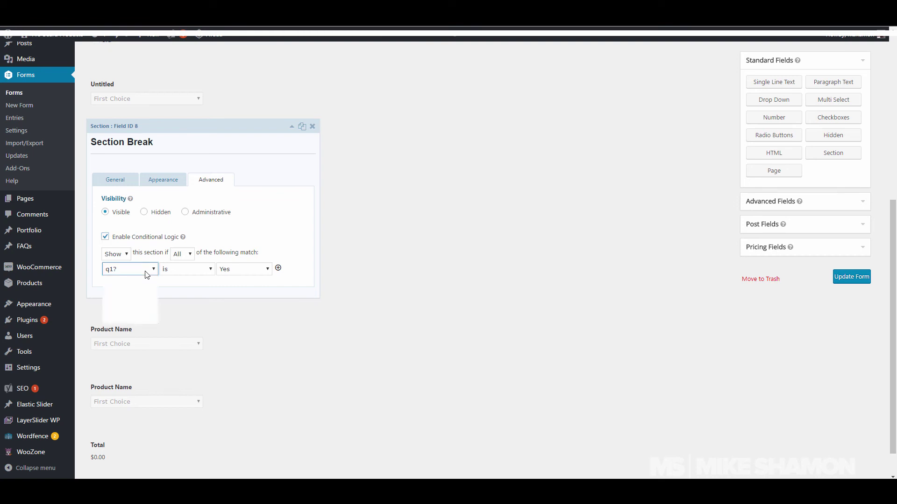
{"action": "left_click", "coordinate": [135, 305]}
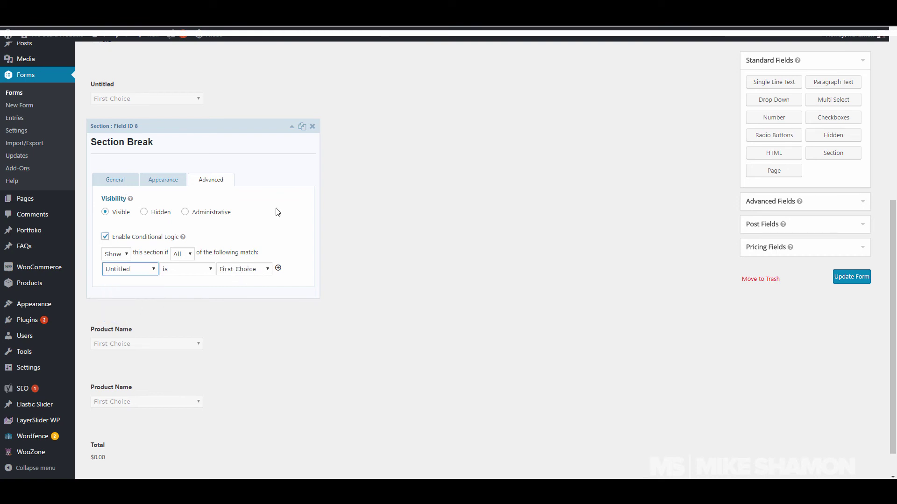
{"action": "left_click", "coordinate": [234, 269]}
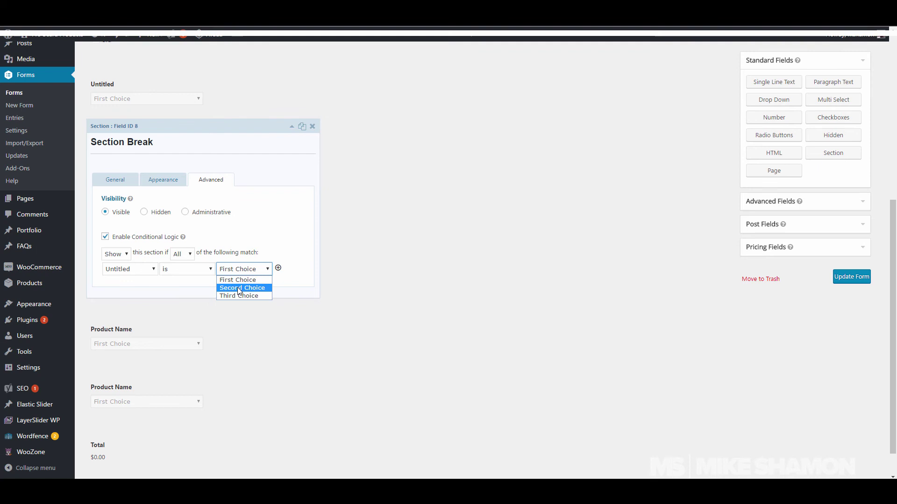
{"action": "left_click", "coordinate": [236, 286]}
Collapse the Section Break settings and save the form changes.
{"action": "left_click", "coordinate": [292, 126]}
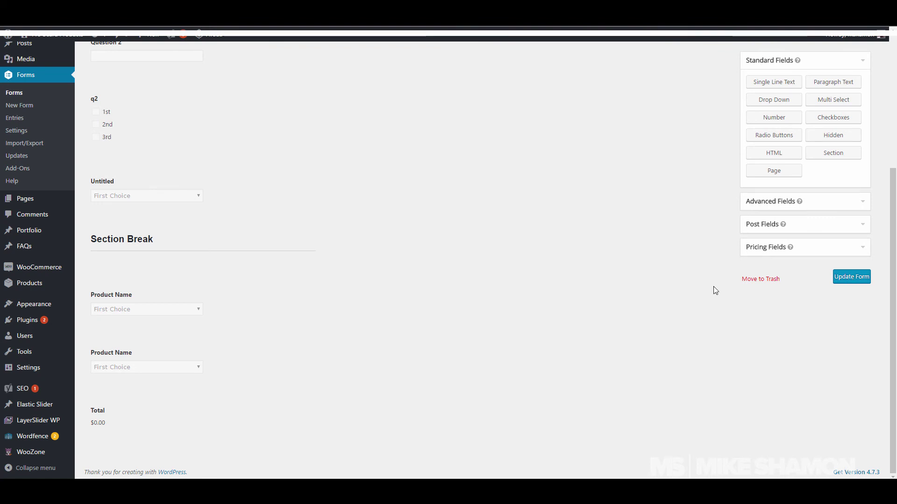
{"action": "mouse_move", "coordinate": [305, 257]}
{"action": "left_click", "coordinate": [292, 224]}
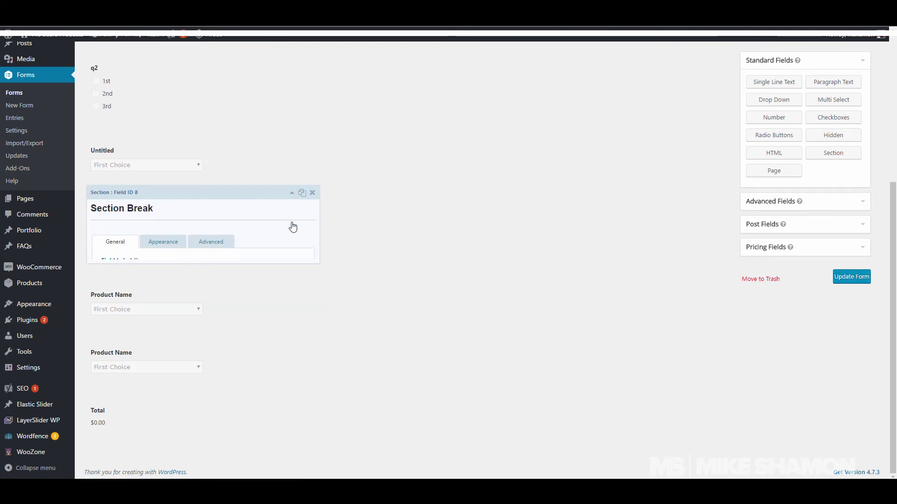
{"action": "left_click", "coordinate": [293, 130]}
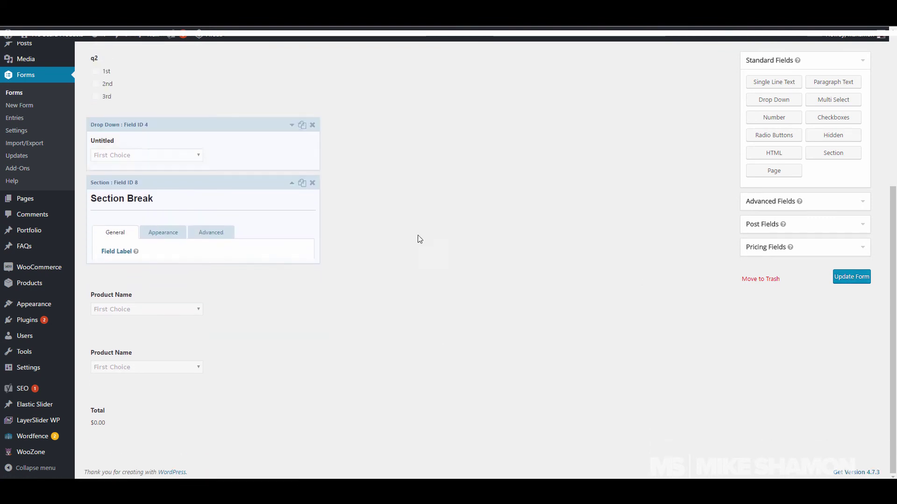
{"action": "left_click", "coordinate": [851, 276]}
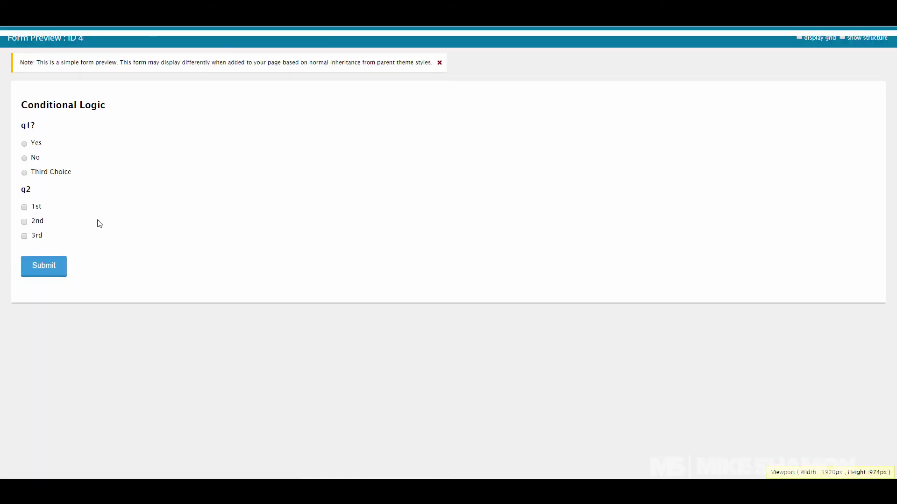
In the preview, answer No to q1, tick q2's 1st and 3rd boxes, and choose Second Choice in Untitled.
{"action": "left_click", "coordinate": [24, 159]}
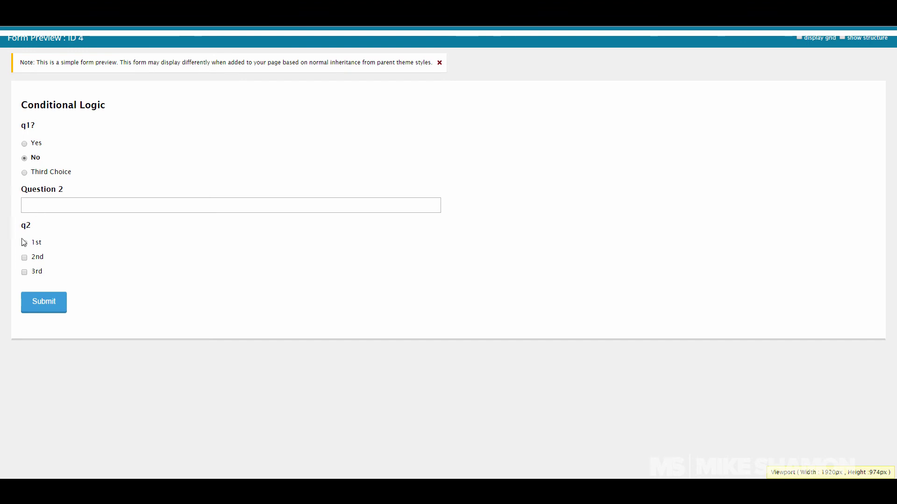
{"action": "left_click", "coordinate": [24, 243]}
{"action": "left_click", "coordinate": [24, 272]}
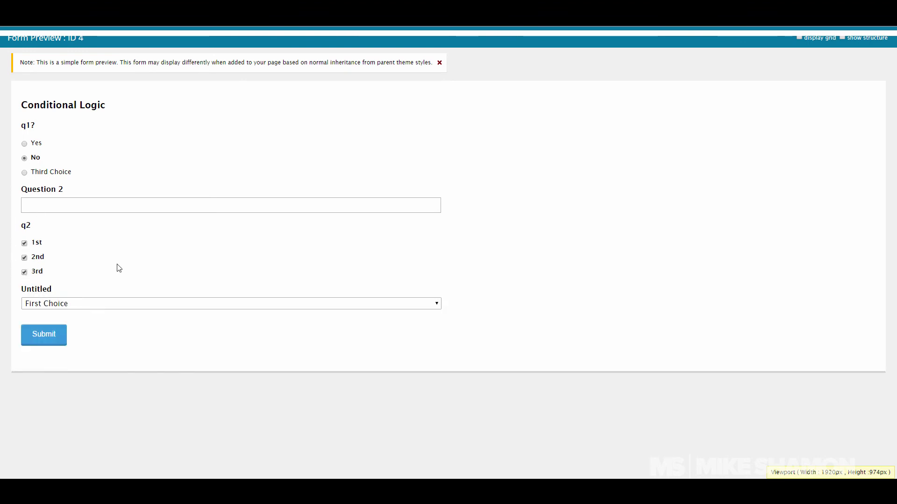
{"action": "left_click", "coordinate": [75, 304]}
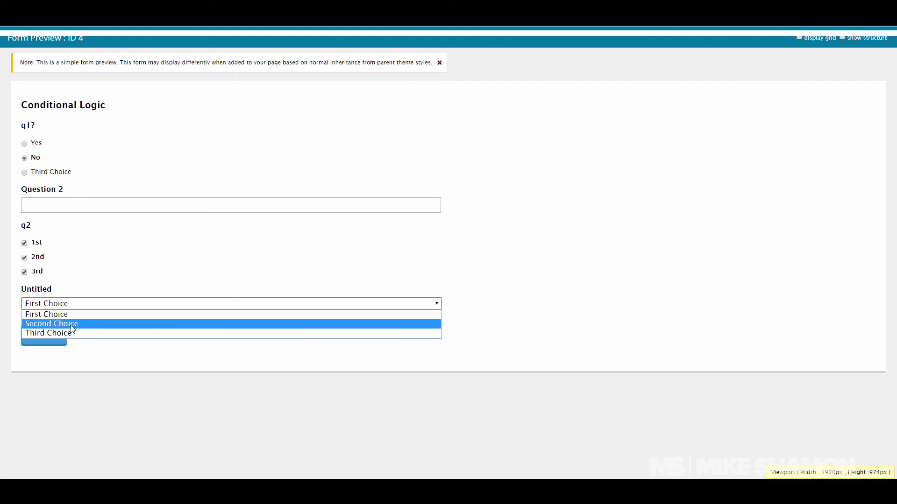
{"action": "left_click", "coordinate": [72, 325]}
Choose Second Choice for Product Name to raise the Total, then close the preview.
{"action": "scroll", "coordinate": [98, 299], "scroll_direction": "down", "scroll_amount": 1}
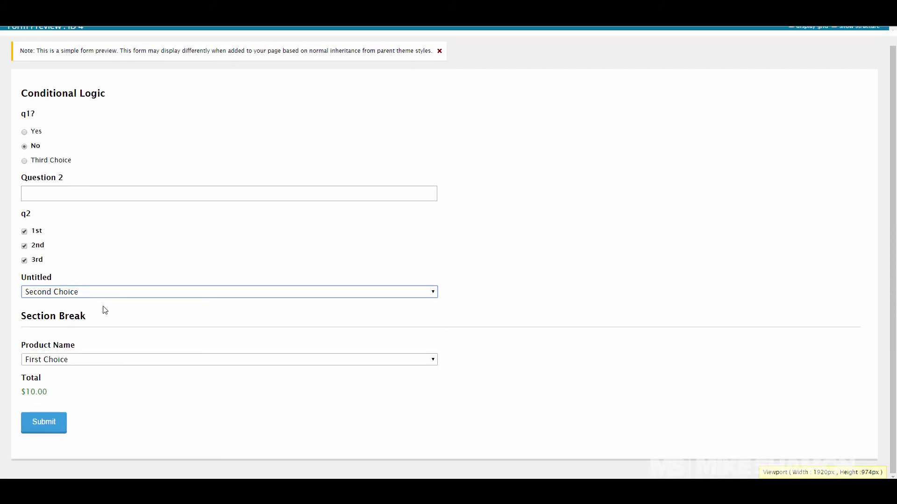
{"action": "left_click", "coordinate": [98, 359]}
{"action": "left_click", "coordinate": [42, 379]}
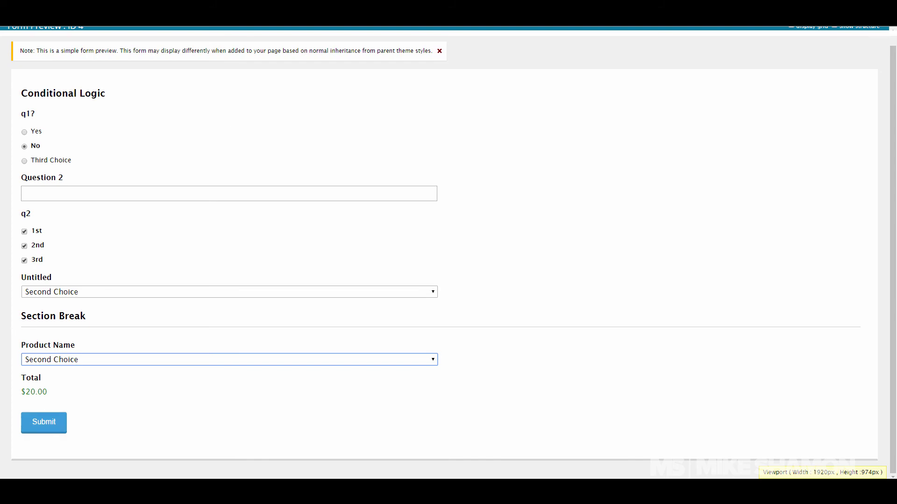
{"action": "key", "text": "ctrl+w"}
Add a second Section Break and a Single Line Text field below Total, then save the form.
{"action": "scroll", "coordinate": [257, 168], "scroll_direction": "down", "scroll_amount": 4}
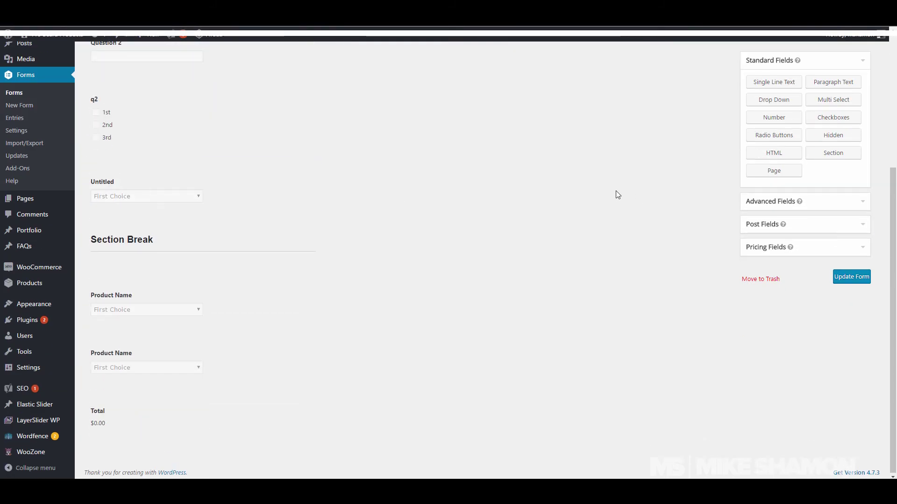
{"action": "left_click_drag", "start_coordinate": [841, 154], "coordinate": [201, 461]}
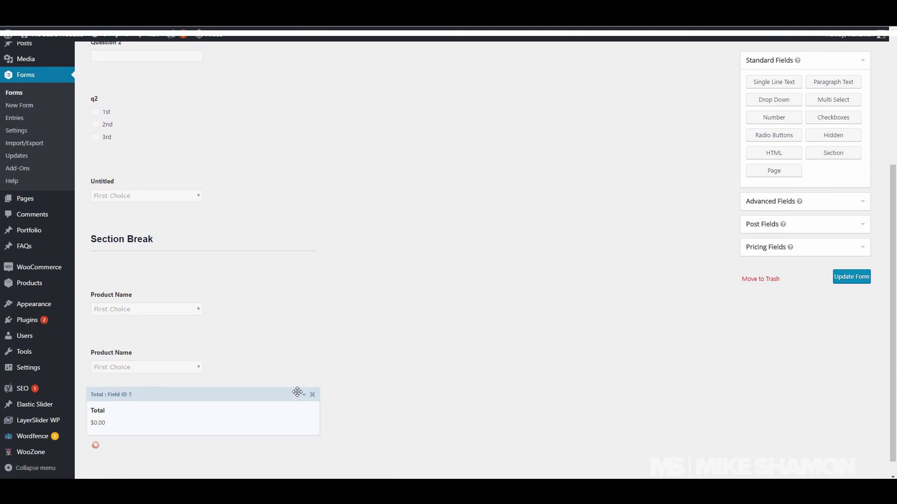
{"action": "scroll", "coordinate": [136, 296], "scroll_direction": "up", "scroll_amount": 4}
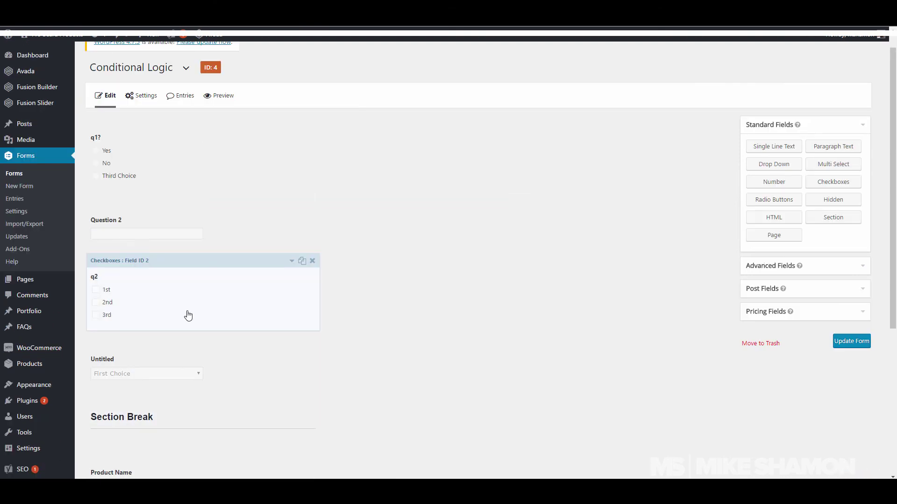
{"action": "scroll", "coordinate": [189, 315], "scroll_direction": "down", "scroll_amount": 5}
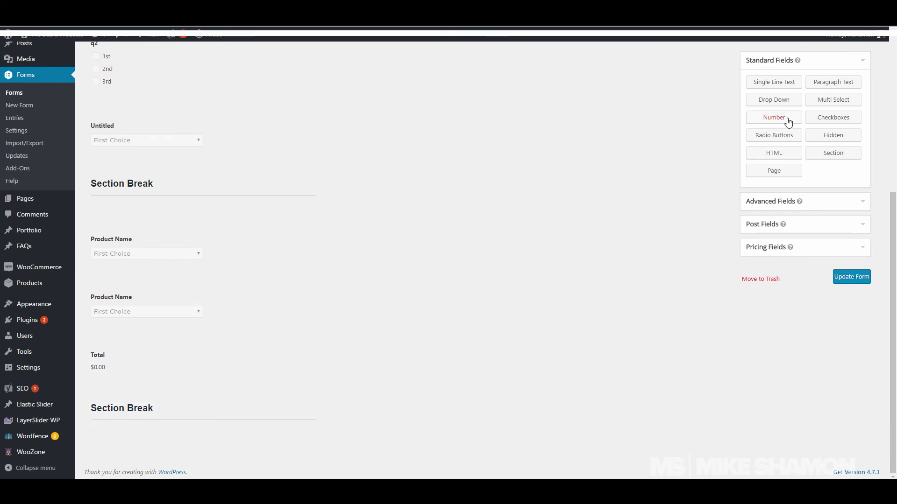
{"action": "left_click_drag", "start_coordinate": [798, 90], "coordinate": [254, 452]}
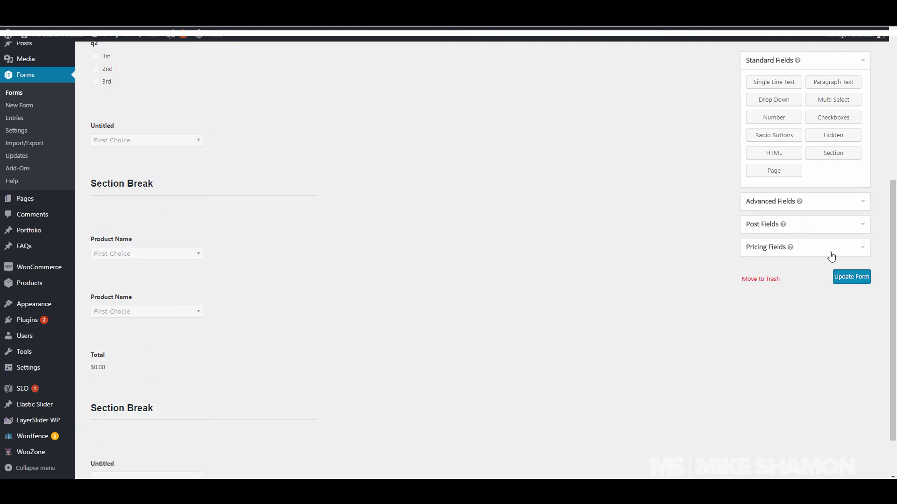
{"action": "left_click", "coordinate": [860, 277]}
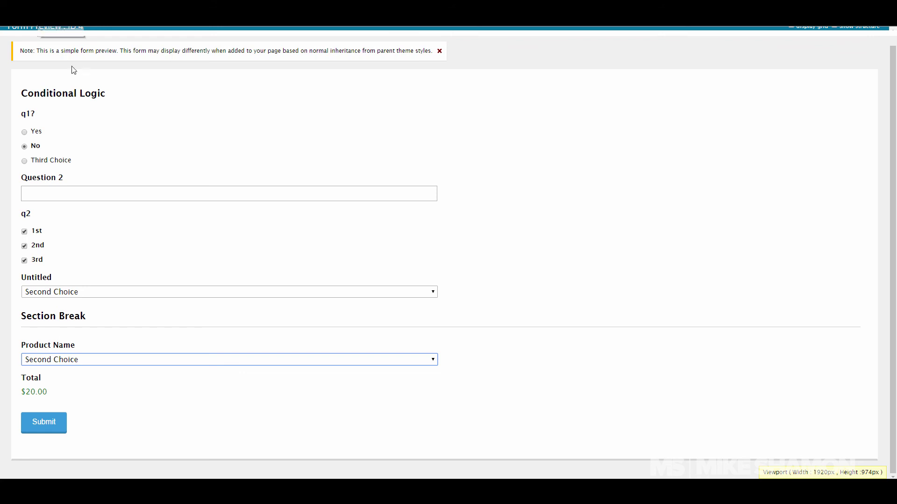
Refresh the preview, tick all three q2 boxes, and pick Second Choice in the Untitled dropdown.
{"action": "left_click", "coordinate": [180, 169]}
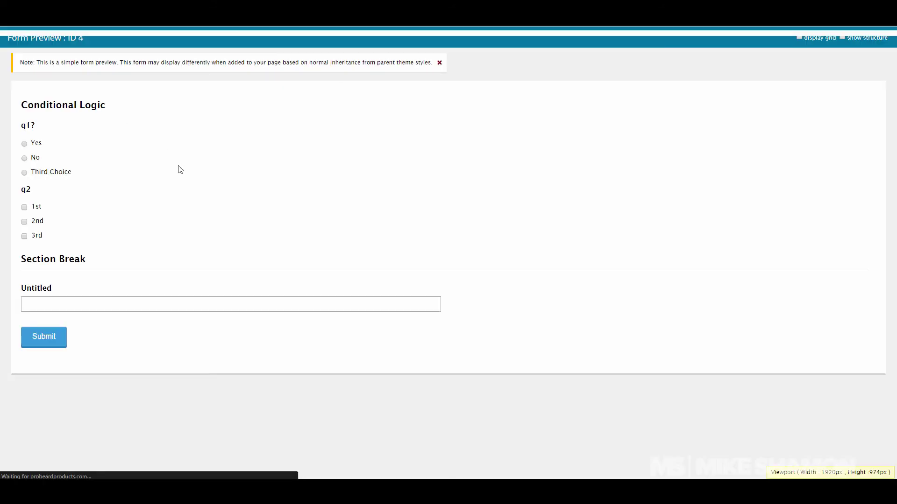
{"action": "left_click", "coordinate": [56, 302]}
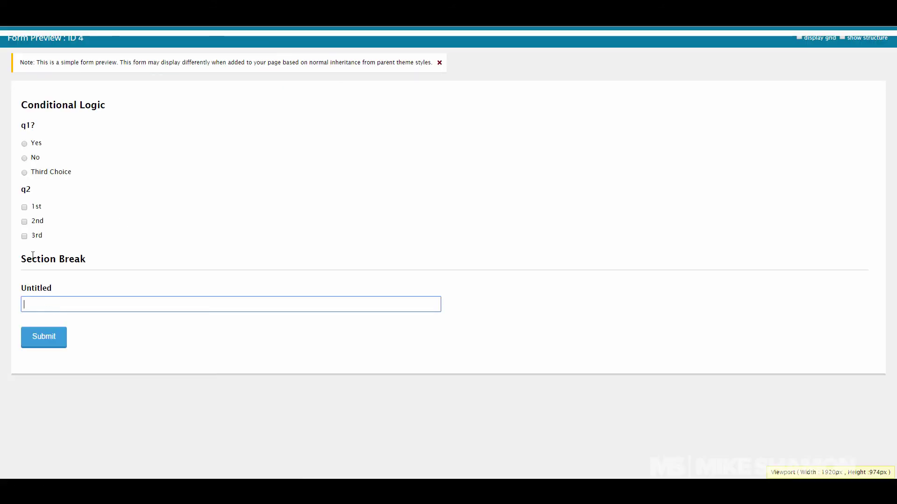
{"action": "left_click", "coordinate": [24, 207]}
{"action": "left_click", "coordinate": [24, 222]}
{"action": "left_click", "coordinate": [25, 235]}
{"action": "left_click", "coordinate": [43, 267]}
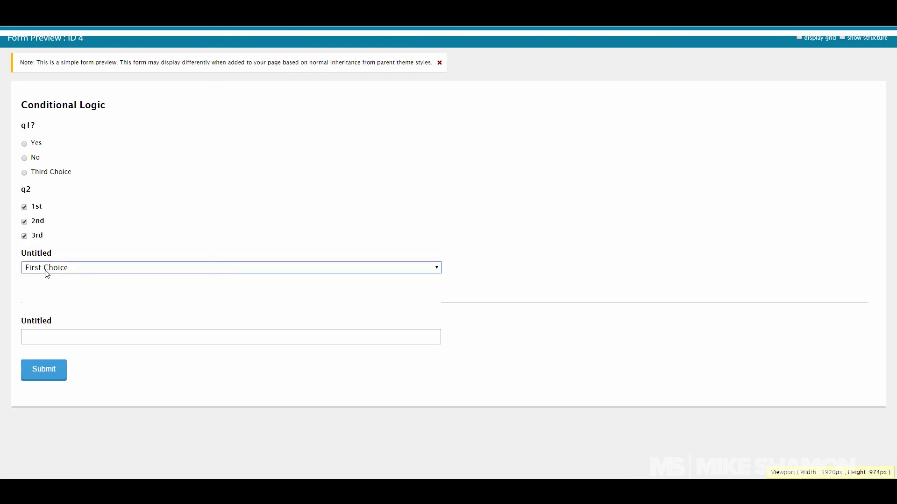
{"action": "left_click", "coordinate": [209, 289]}
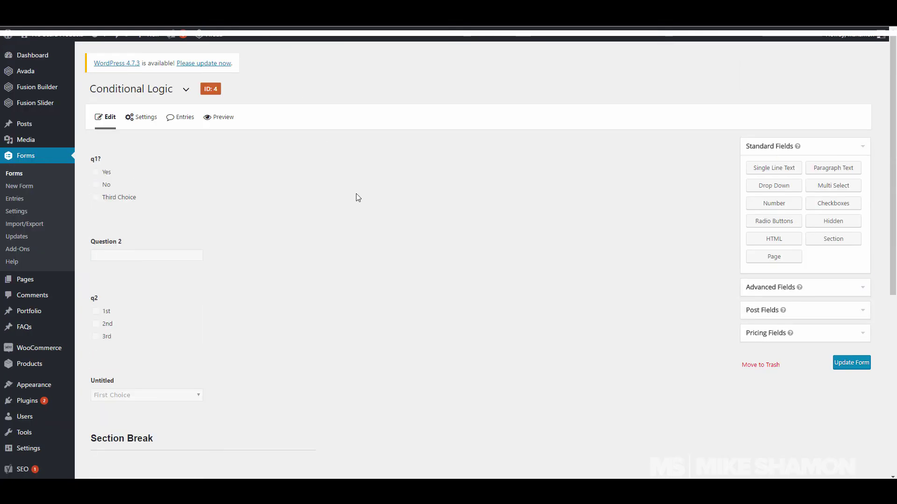
{"action": "scroll", "coordinate": [356, 195], "scroll_direction": "down", "scroll_amount": 2}
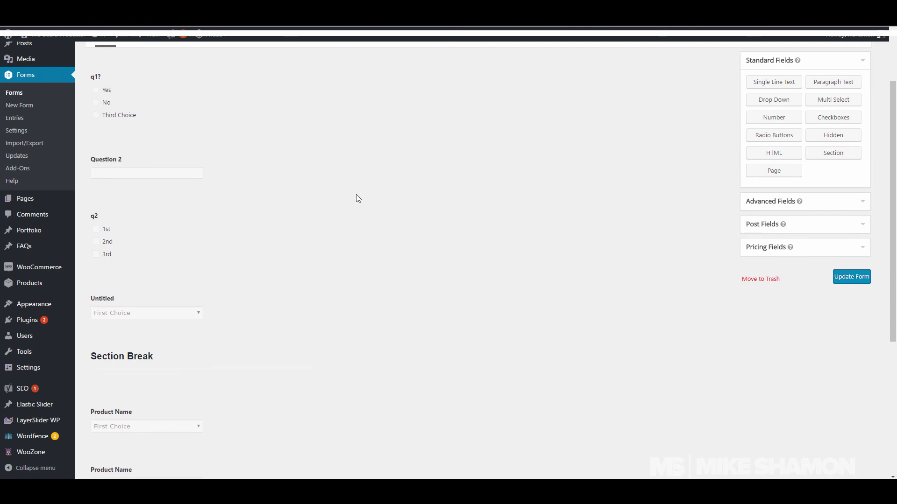
{"action": "scroll", "coordinate": [356, 195], "scroll_direction": "down", "scroll_amount": 3}
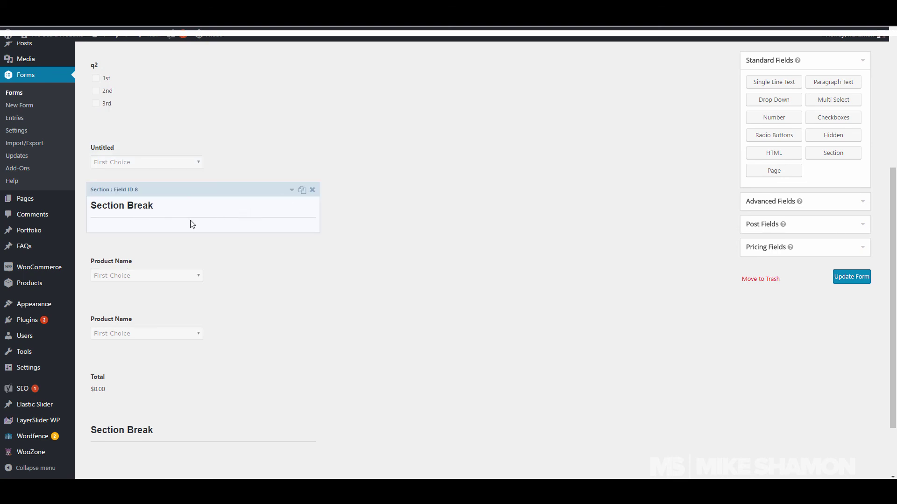
{"action": "scroll", "coordinate": [181, 215], "scroll_direction": "down", "scroll_amount": 2}
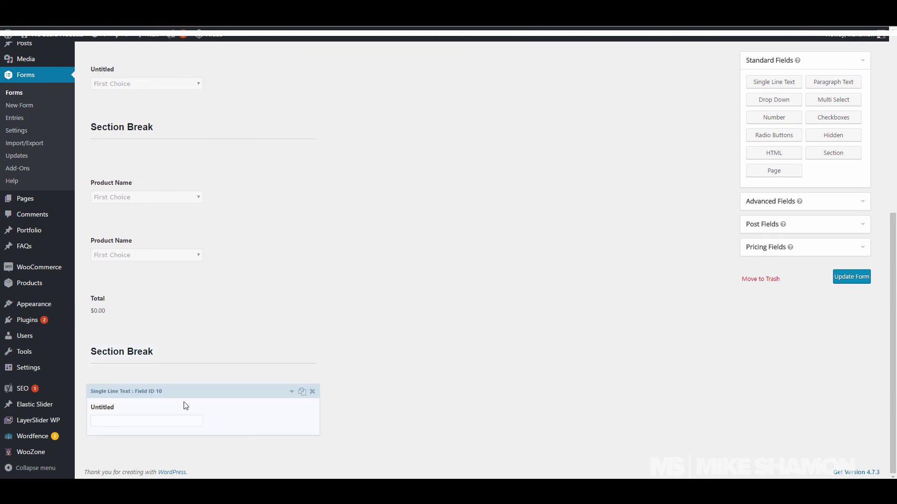
{"action": "left_click", "coordinate": [207, 390]}
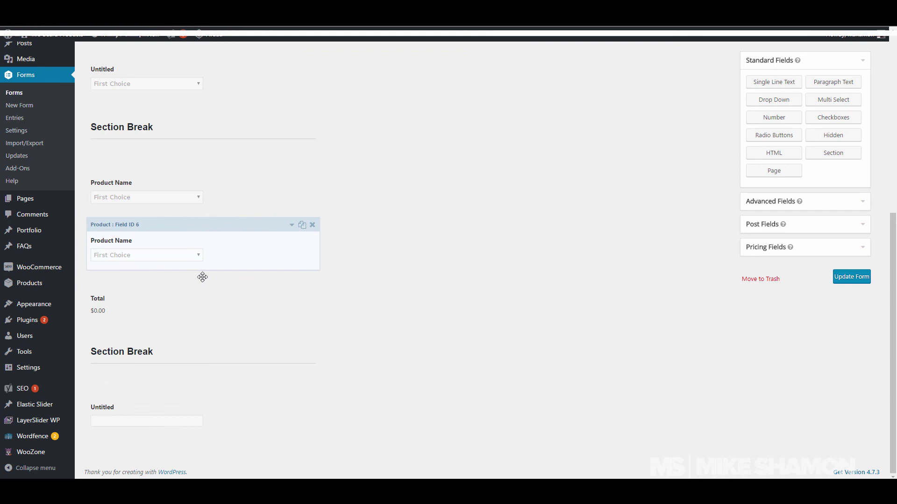
{"action": "scroll", "coordinate": [224, 261], "scroll_direction": "up", "scroll_amount": 5}
{"action": "scroll", "coordinate": [182, 280], "scroll_direction": "down", "scroll_amount": 2}
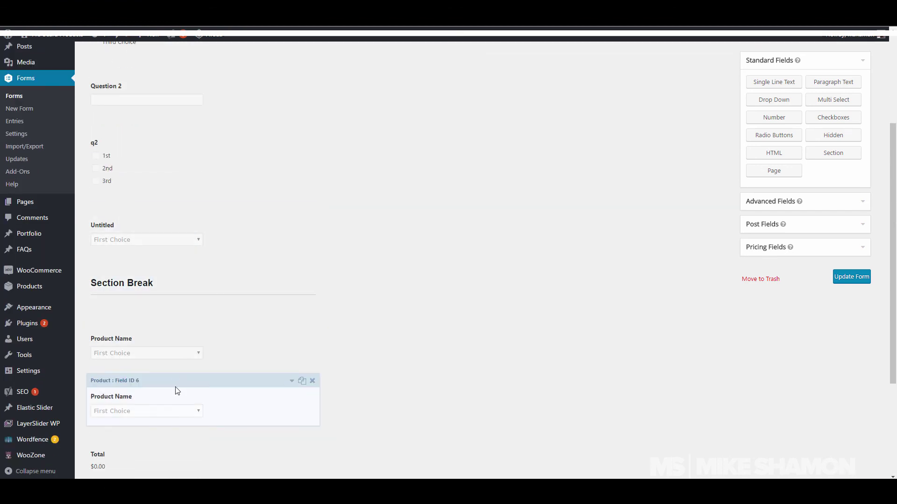
{"action": "scroll", "coordinate": [223, 393], "scroll_direction": "down", "scroll_amount": 2}
{"action": "scroll", "coordinate": [398, 324], "scroll_direction": "up", "scroll_amount": 4}
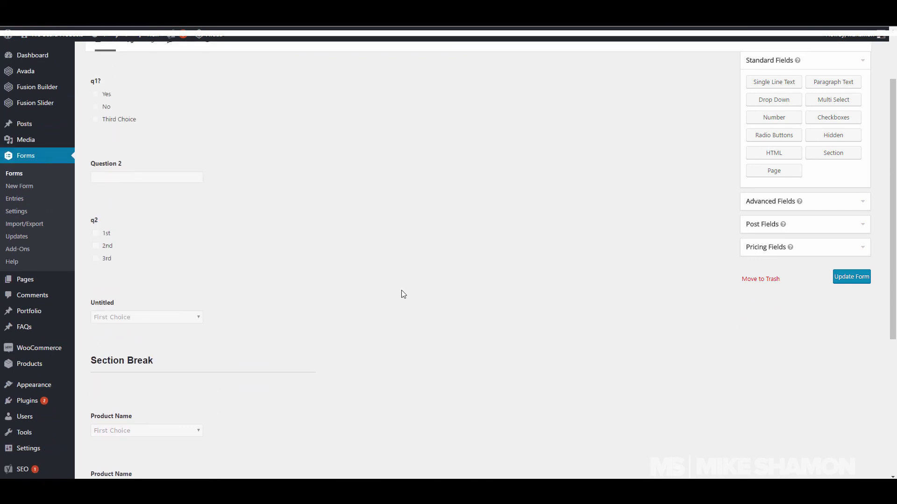
{"action": "scroll", "coordinate": [399, 293], "scroll_direction": "up", "scroll_amount": 2}
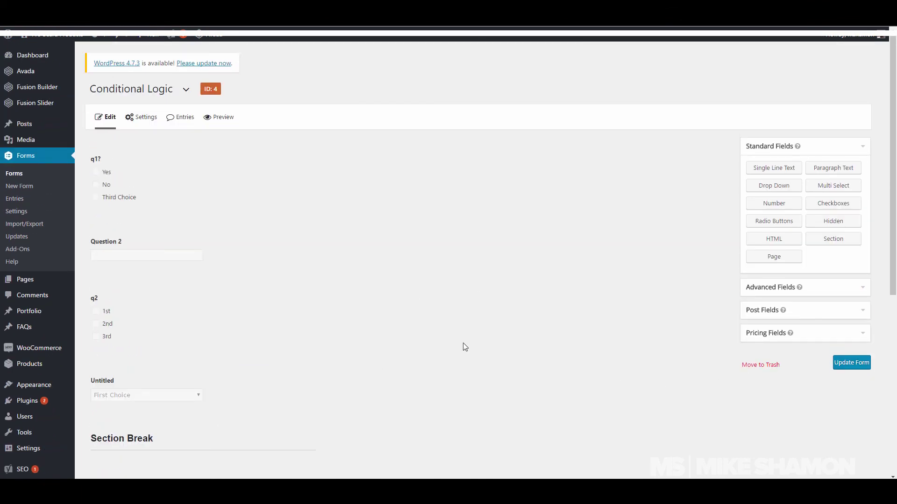
{"action": "mouse_move", "coordinate": [256, 283]}
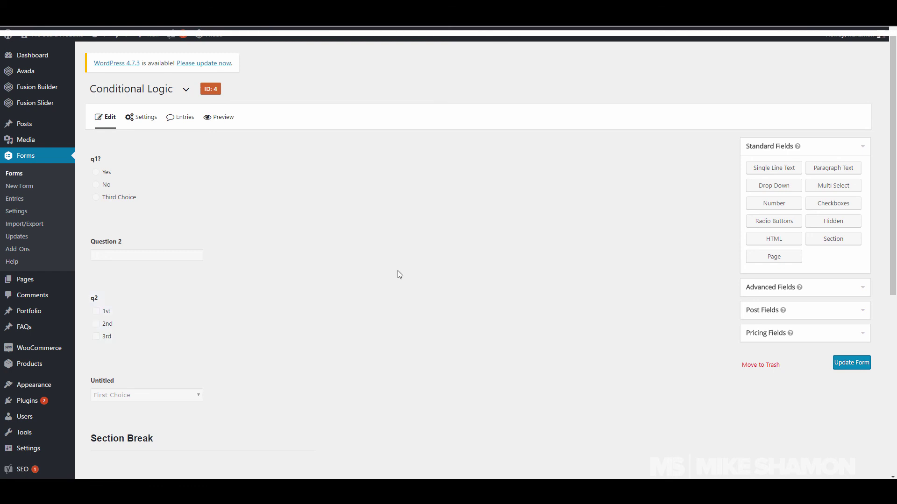